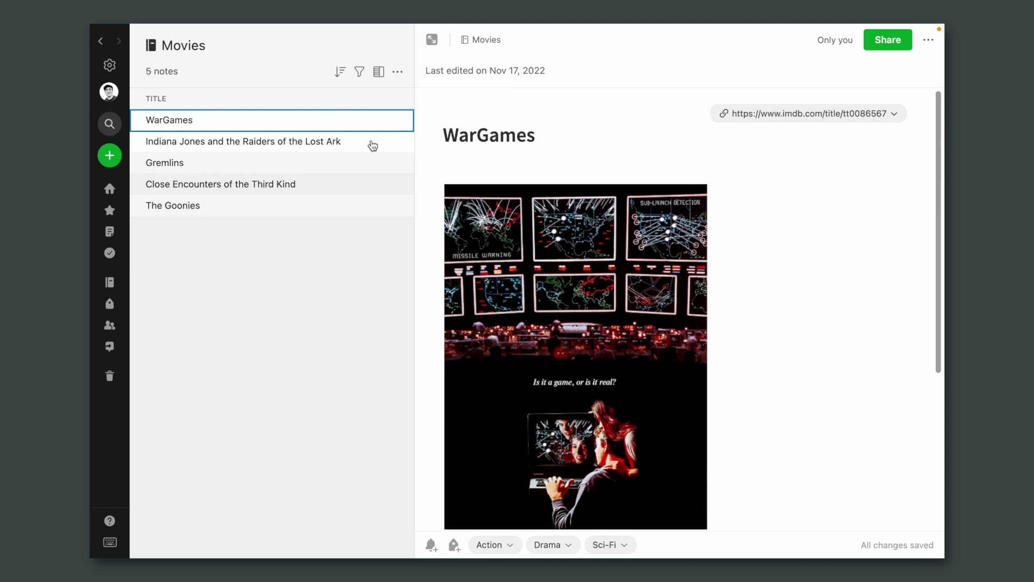
Open and scroll through Gremlins, then view Close Encounters, The Goonies, WarGames and Indiana Jones
{"action": "left_click", "coordinate": [354, 165]}
{"action": "scroll", "coordinate": [735, 266], "scroll_direction": "down", "scroll_amount": 1}
{"action": "scroll", "coordinate": [735, 266], "scroll_direction": "down", "scroll_amount": 4}
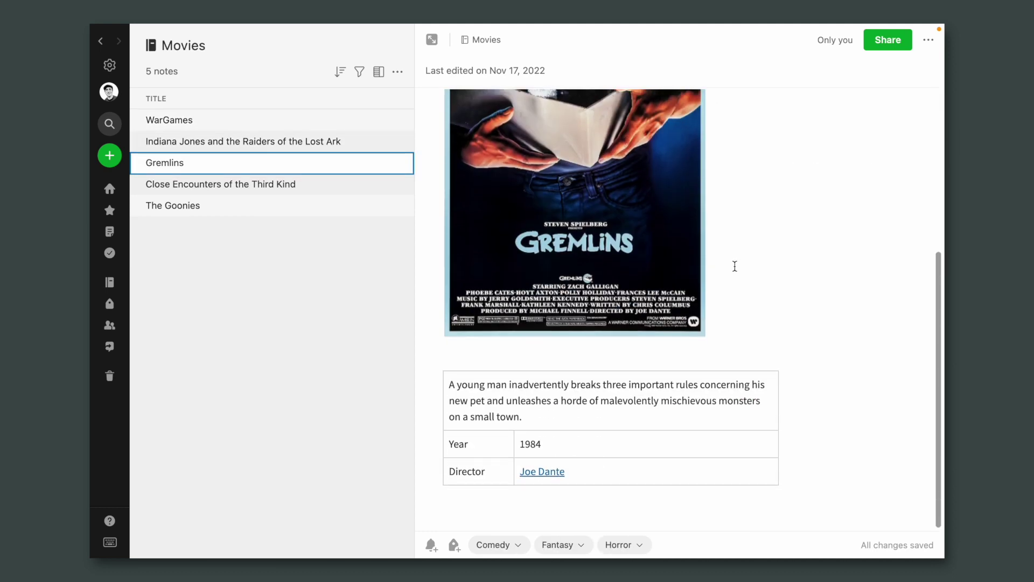
{"action": "scroll", "coordinate": [735, 266], "scroll_direction": "up", "scroll_amount": 5}
{"action": "left_click", "coordinate": [381, 192]}
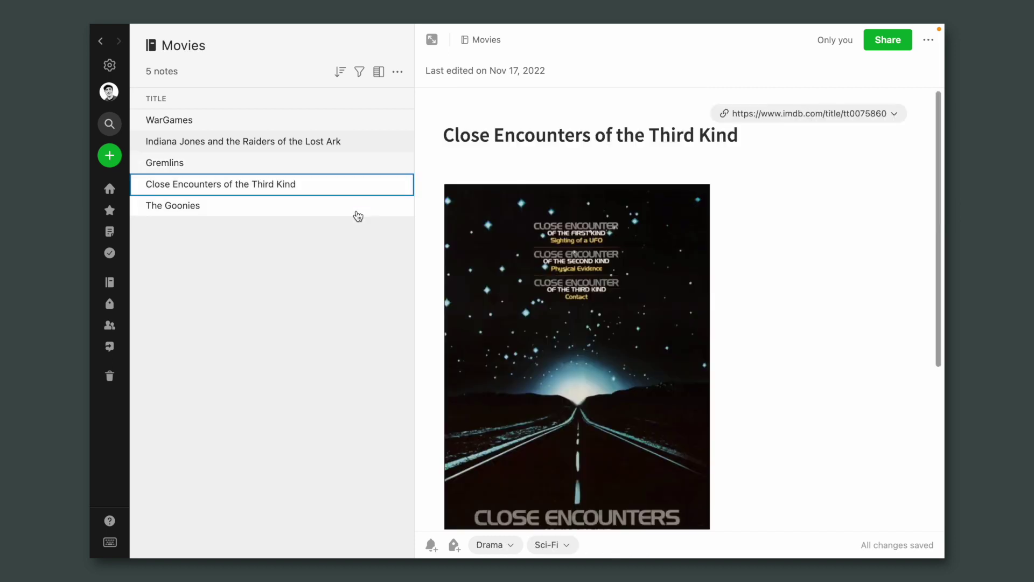
{"action": "left_click", "coordinate": [358, 209]}
{"action": "left_click", "coordinate": [352, 124]}
{"action": "left_click", "coordinate": [369, 142]}
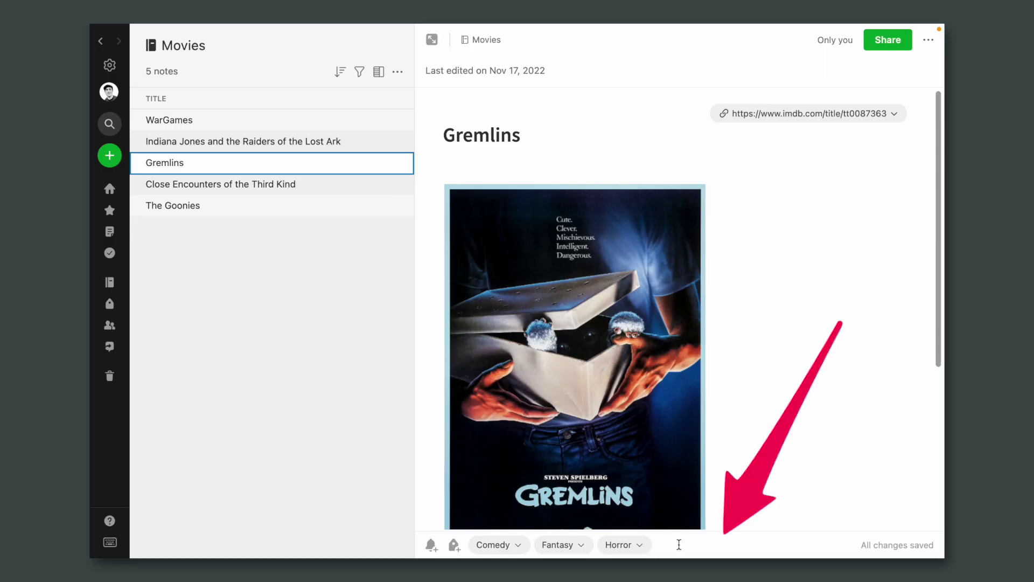
Attach a new Watch tag to the Gremlins note, then add it to The Goonies
{"action": "left_click", "coordinate": [679, 544]}
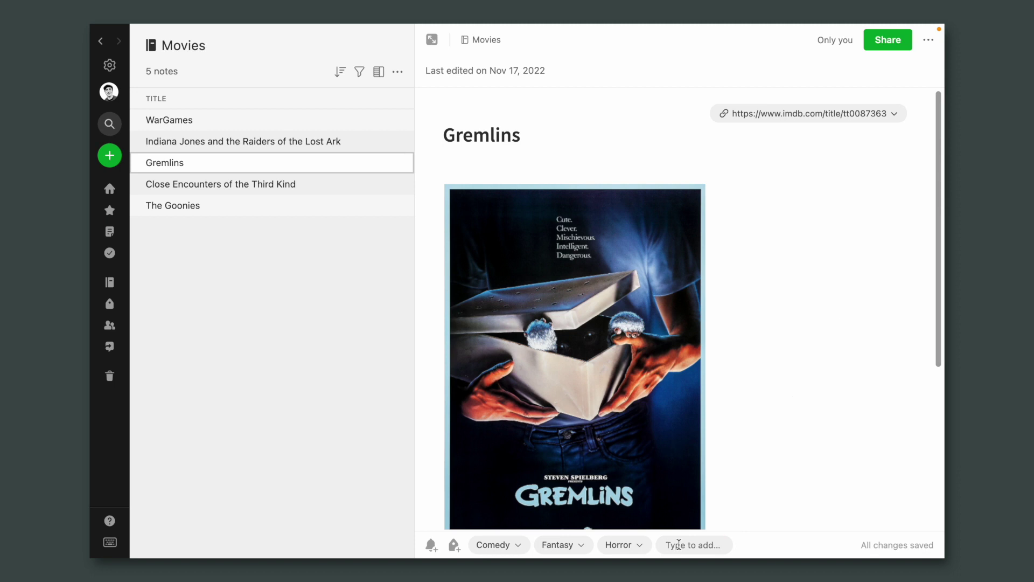
{"action": "type", "text": "W"}
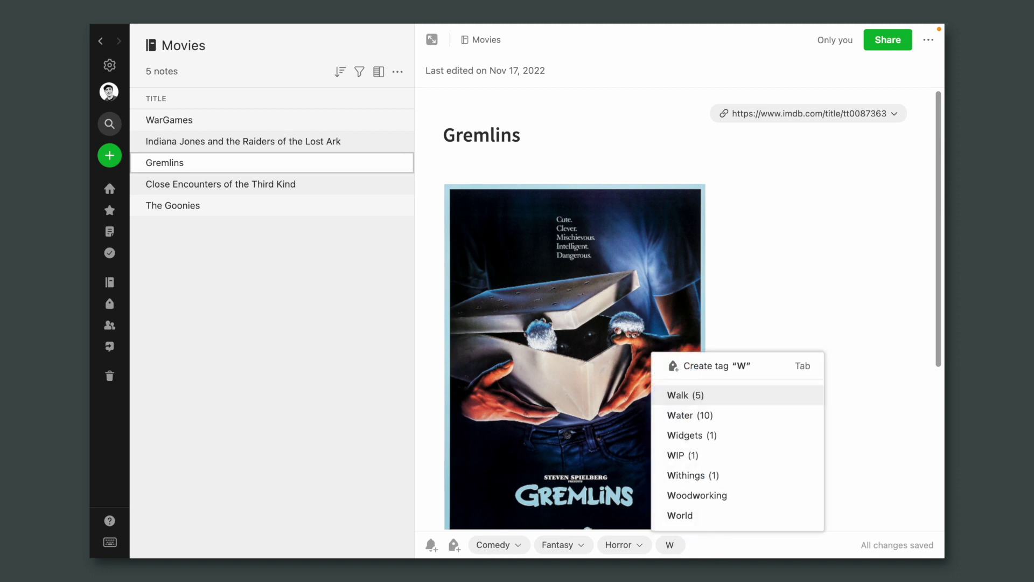
{"action": "type", "text": "atch"}
{"action": "key", "text": "Tab"}
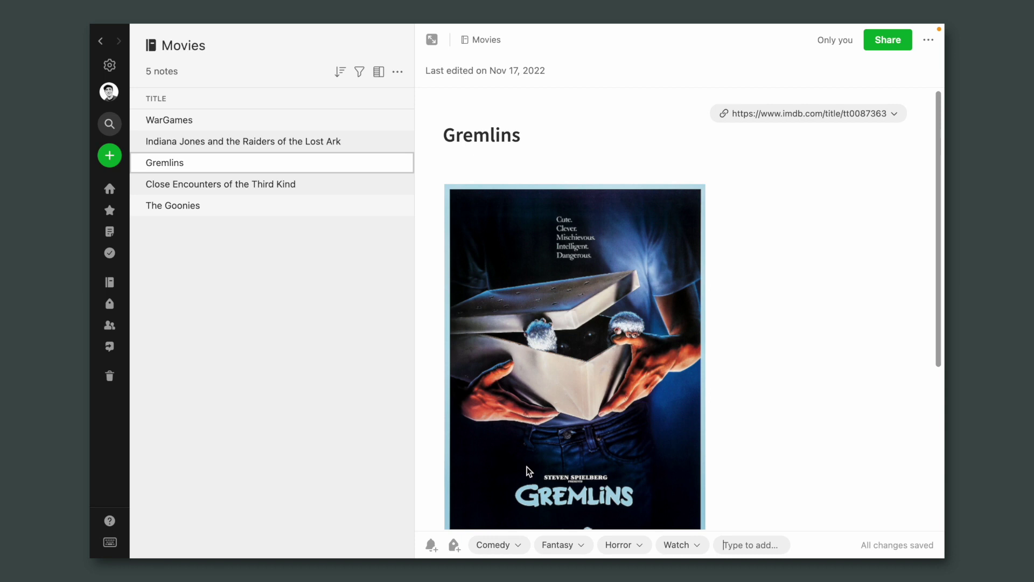
{"action": "left_click", "coordinate": [240, 209]}
{"action": "left_click", "coordinate": [687, 545]}
{"action": "type", "text": "W"}
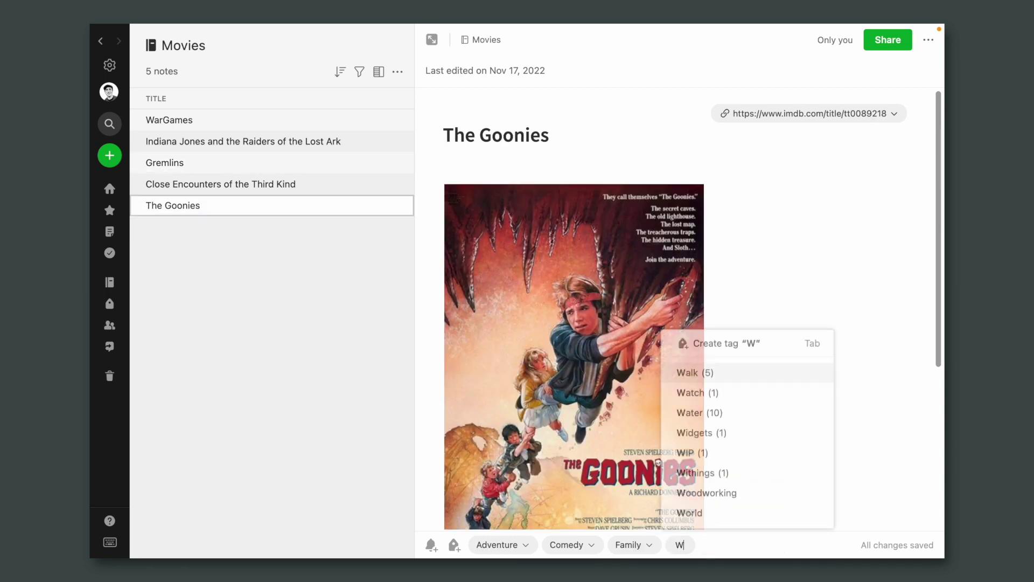
{"action": "type", "text": "atch"}
{"action": "key", "text": "Return"}
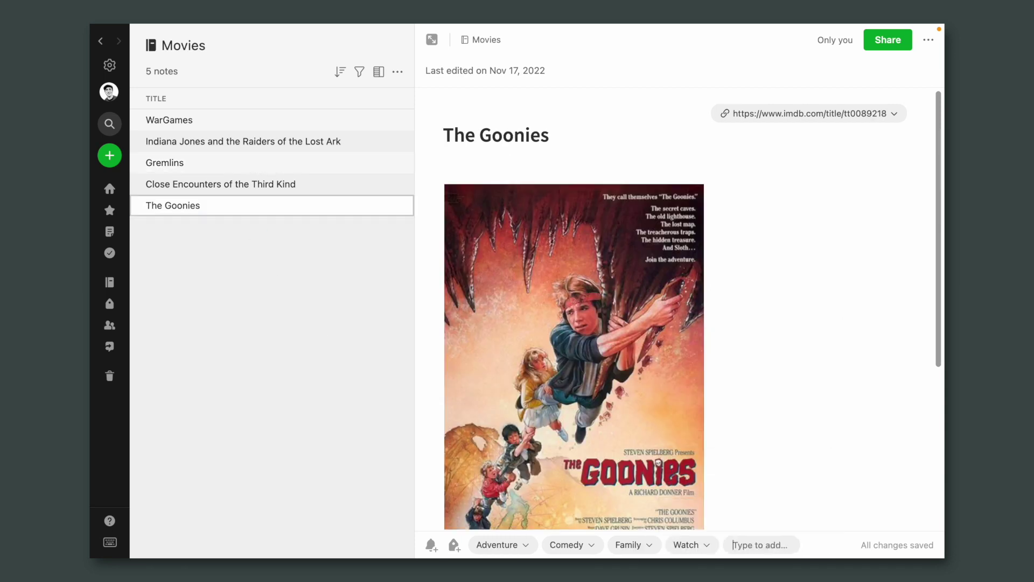
Filter the note list by the Watch tag, leaving Gremlins and The Goonies, then close the filters
{"action": "left_click", "coordinate": [360, 74]}
{"action": "left_click", "coordinate": [485, 161]}
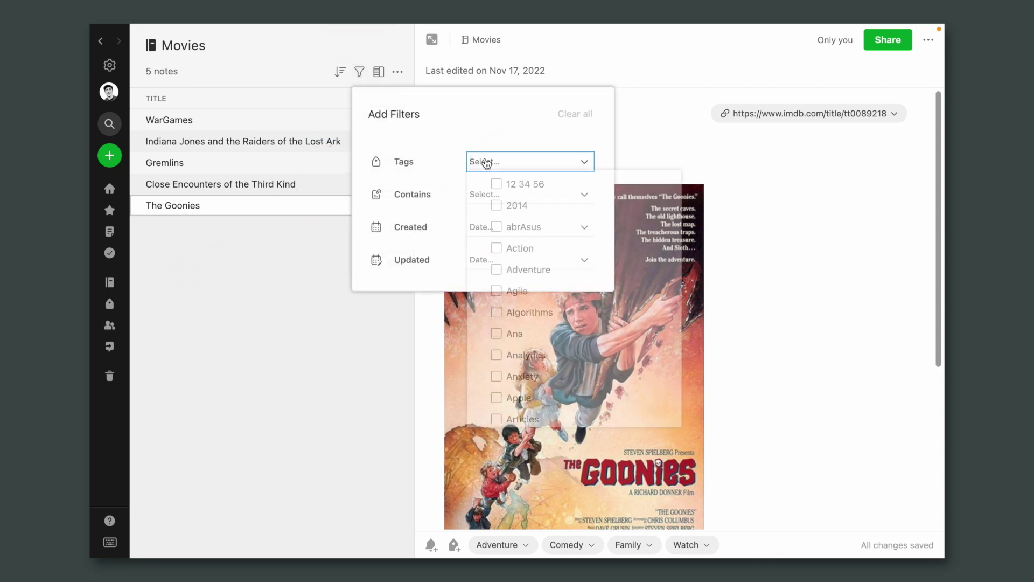
{"action": "type", "text": "watch"}
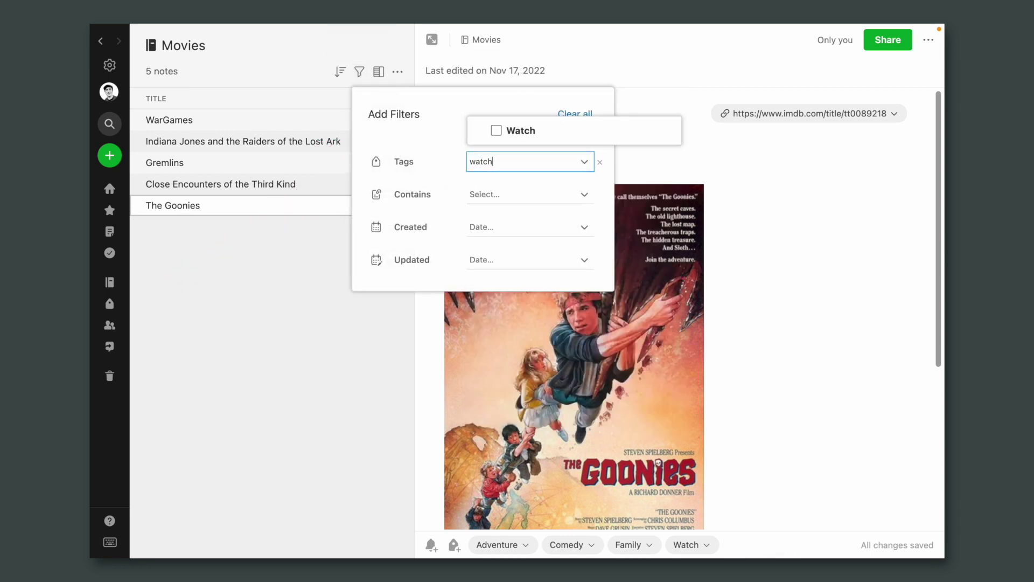
{"action": "left_click", "coordinate": [496, 130]}
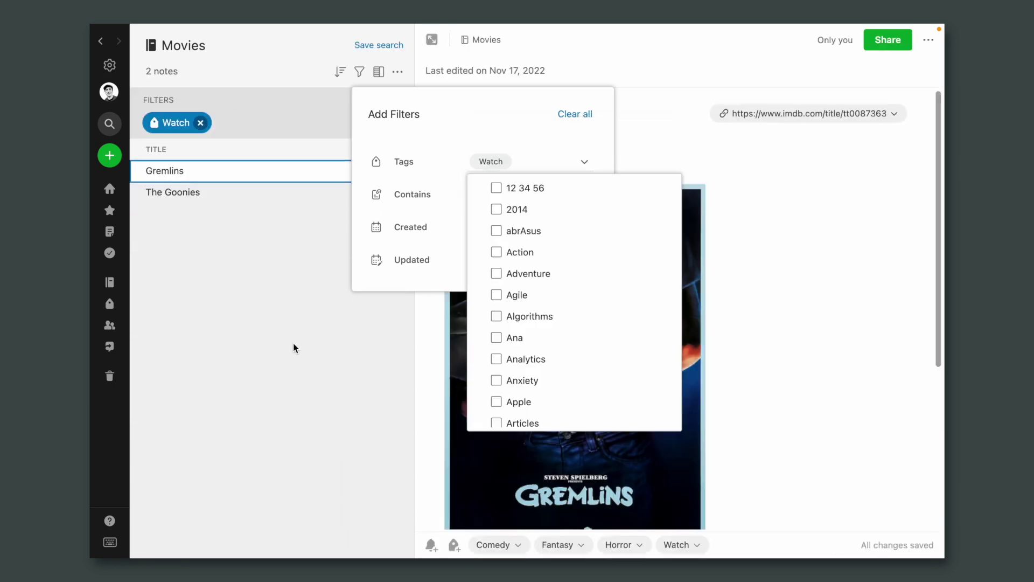
{"action": "left_click", "coordinate": [294, 347]}
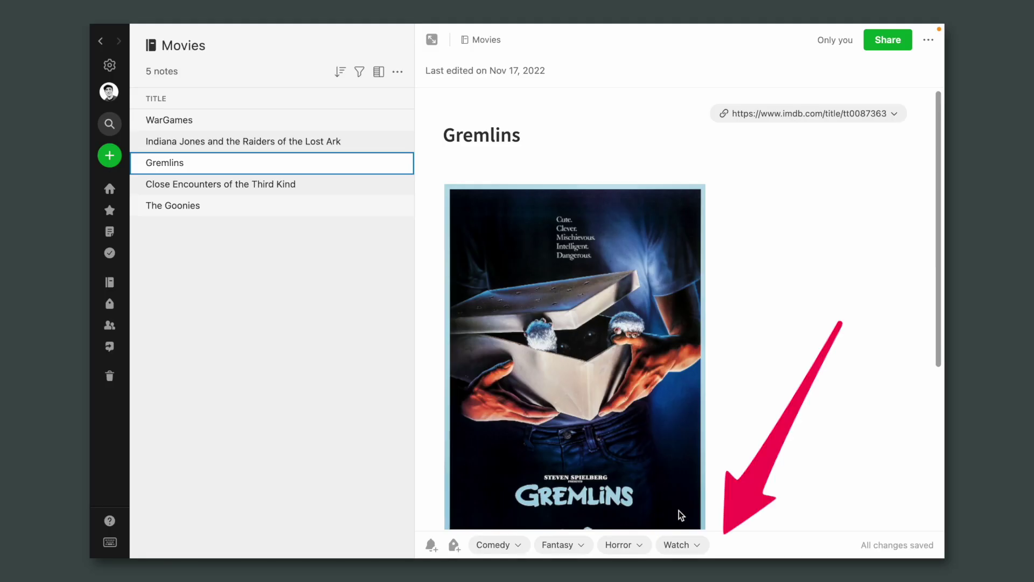
Show all Watch-tagged notes, open Gremlins, and add the Family tag to narrow the results
{"action": "left_click", "coordinate": [702, 545]}
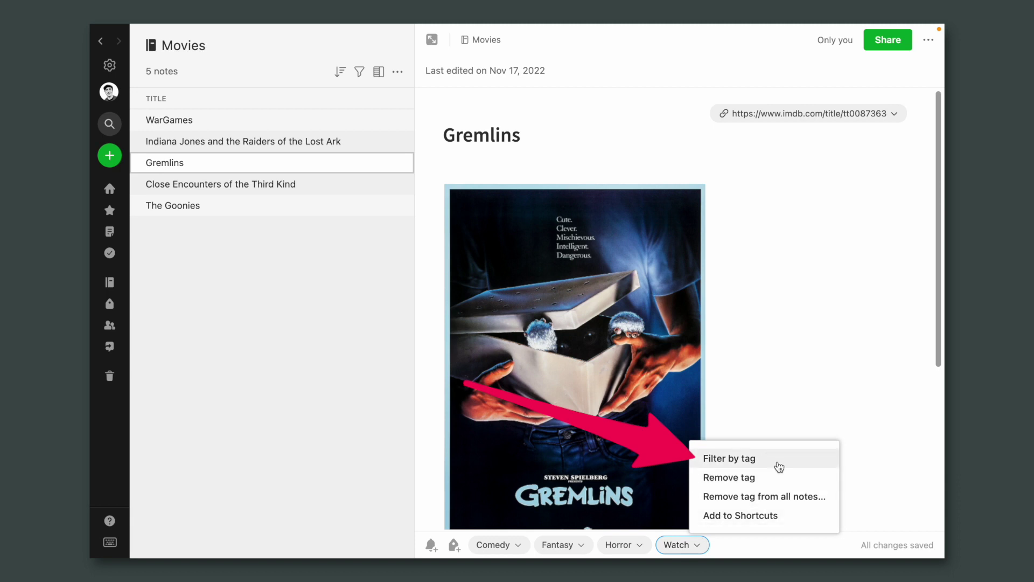
{"action": "left_click", "coordinate": [779, 465]}
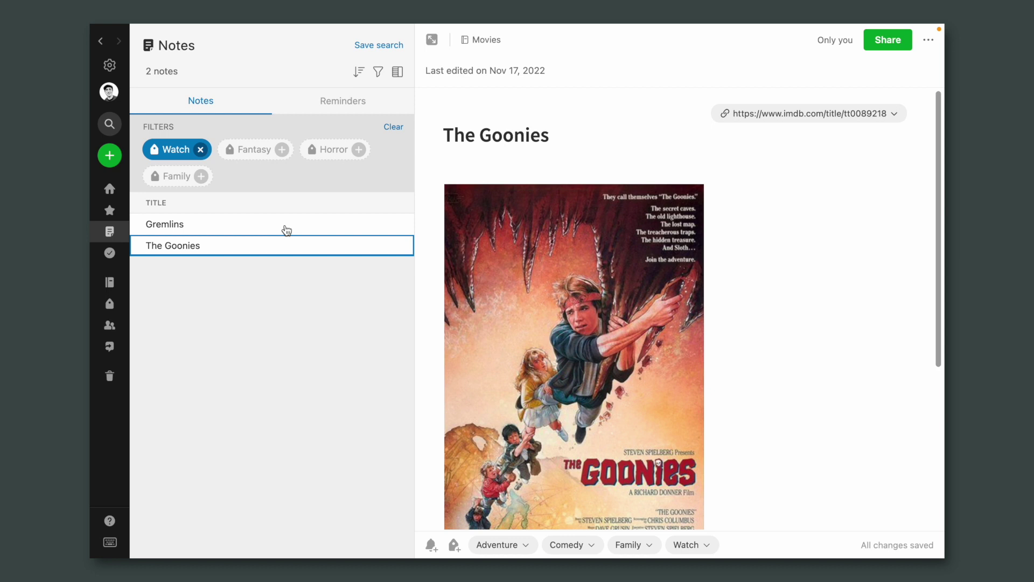
{"action": "left_click", "coordinate": [286, 230]}
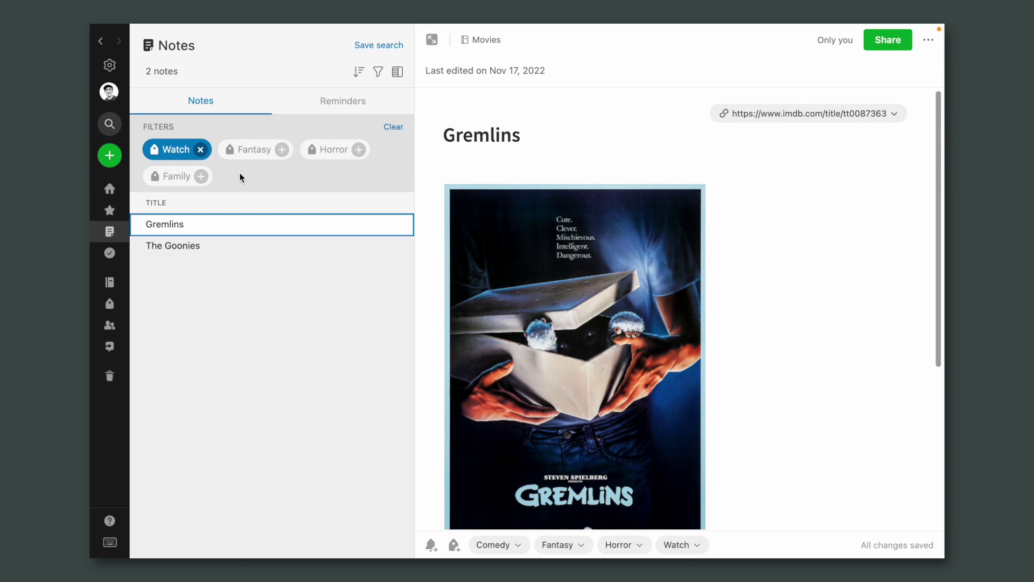
{"action": "left_click", "coordinate": [174, 182]}
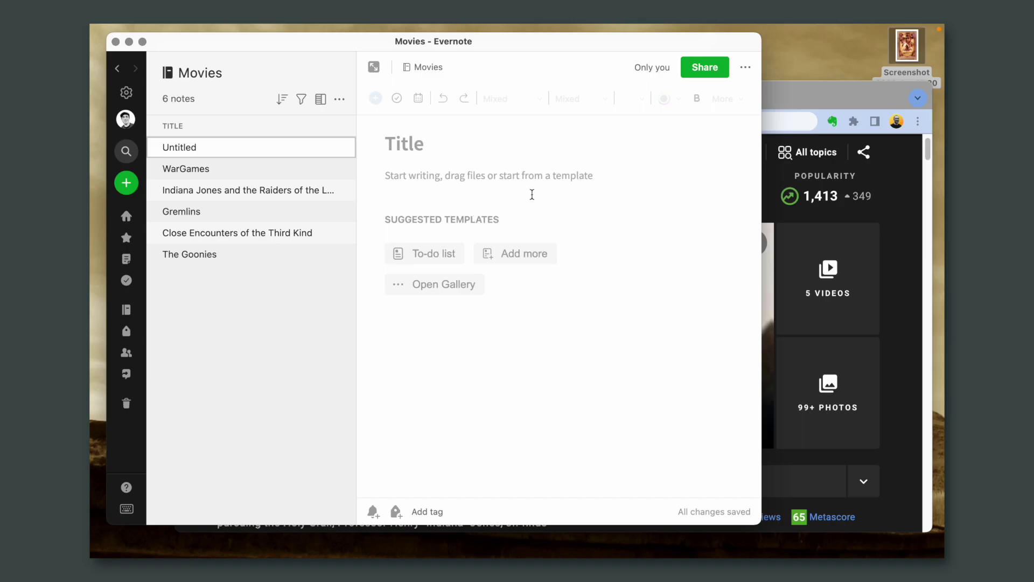
Drop the Last Crusade poster into the new note and add a three-row table with a merged first row
{"action": "left_click_drag", "start_coordinate": [909, 49], "coordinate": [582, 173]}
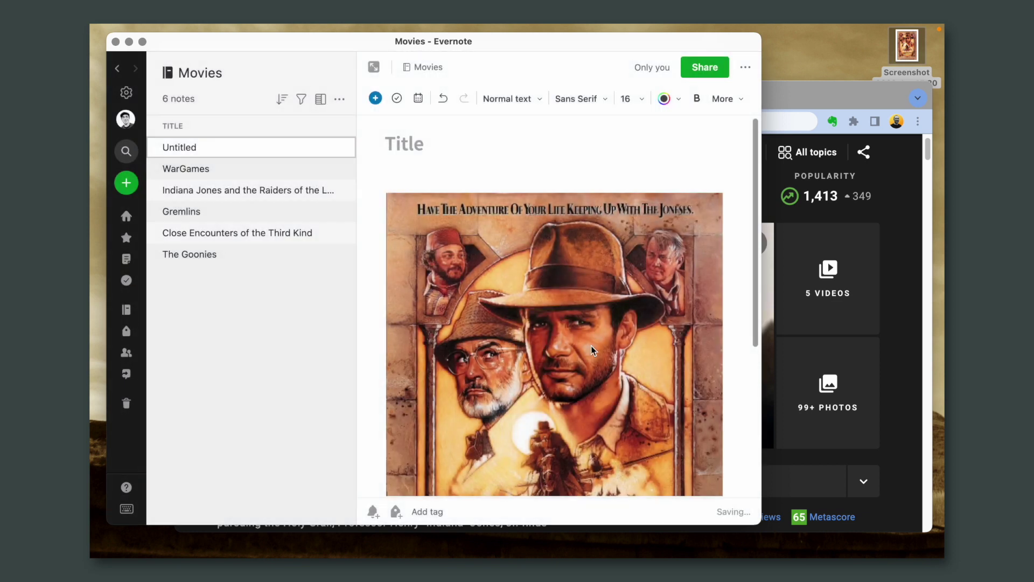
{"action": "left_click", "coordinate": [375, 98]}
{"action": "left_click", "coordinate": [407, 217]}
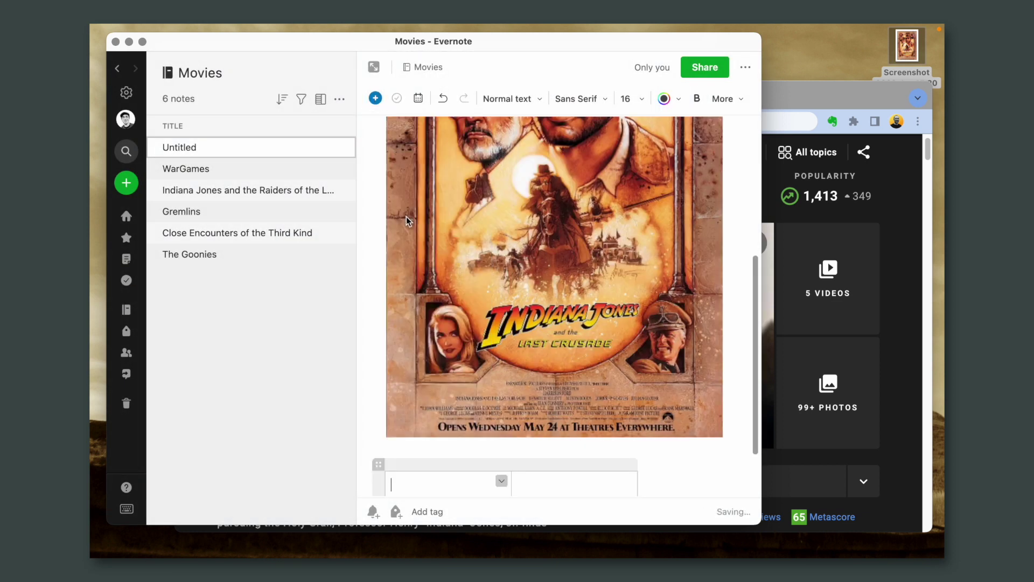
{"action": "left_click", "coordinate": [379, 454]}
{"action": "left_click_drag", "start_coordinate": [538, 416], "coordinate": [491, 416]}
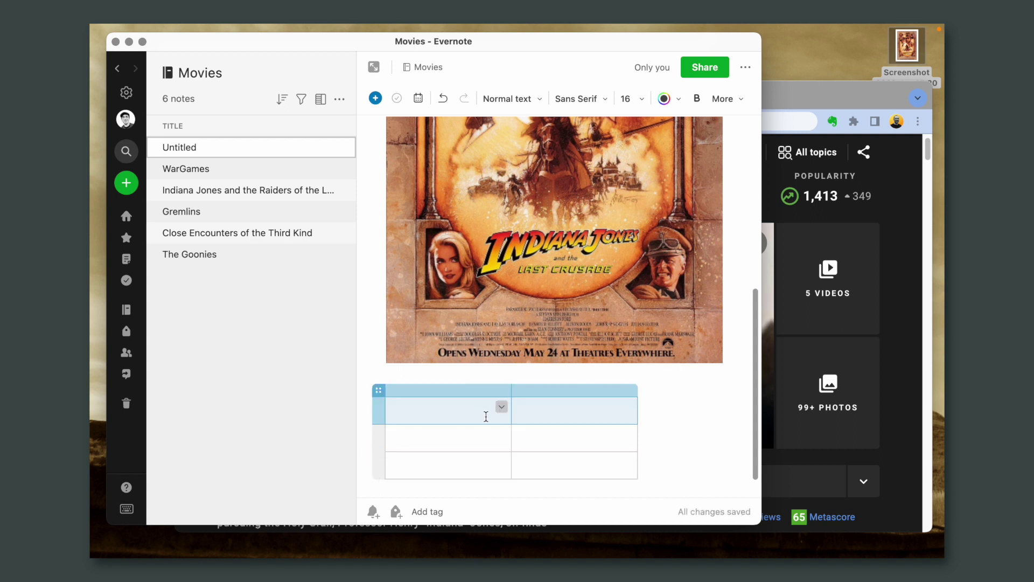
{"action": "left_click", "coordinate": [502, 408]}
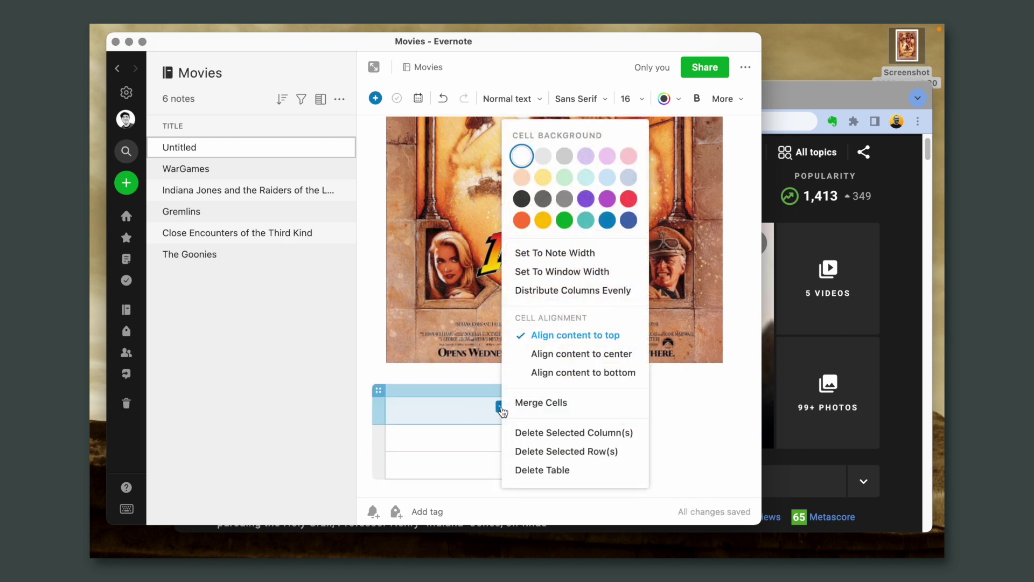
{"action": "left_click", "coordinate": [535, 404]}
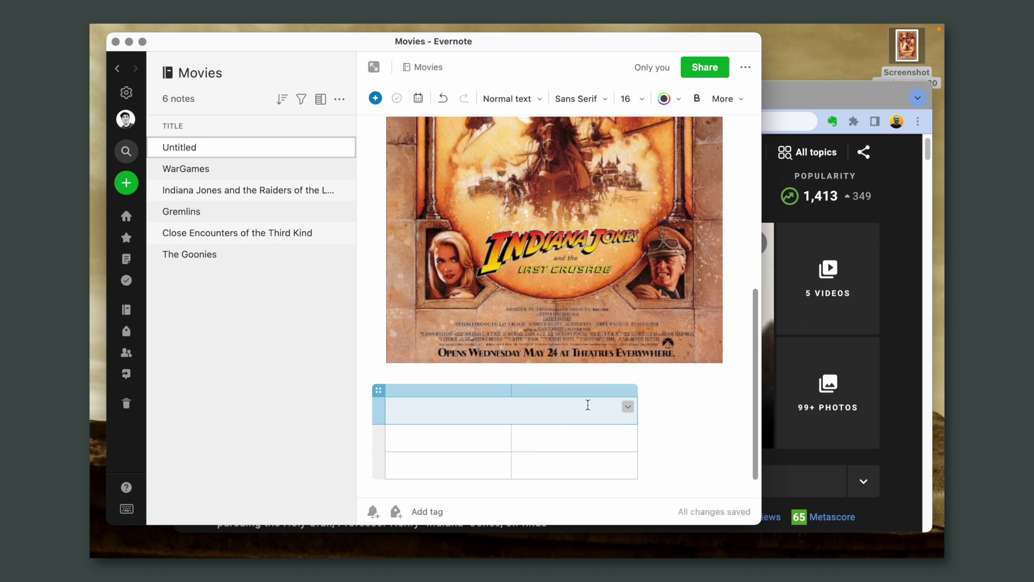
{"action": "left_click", "coordinate": [433, 446]}
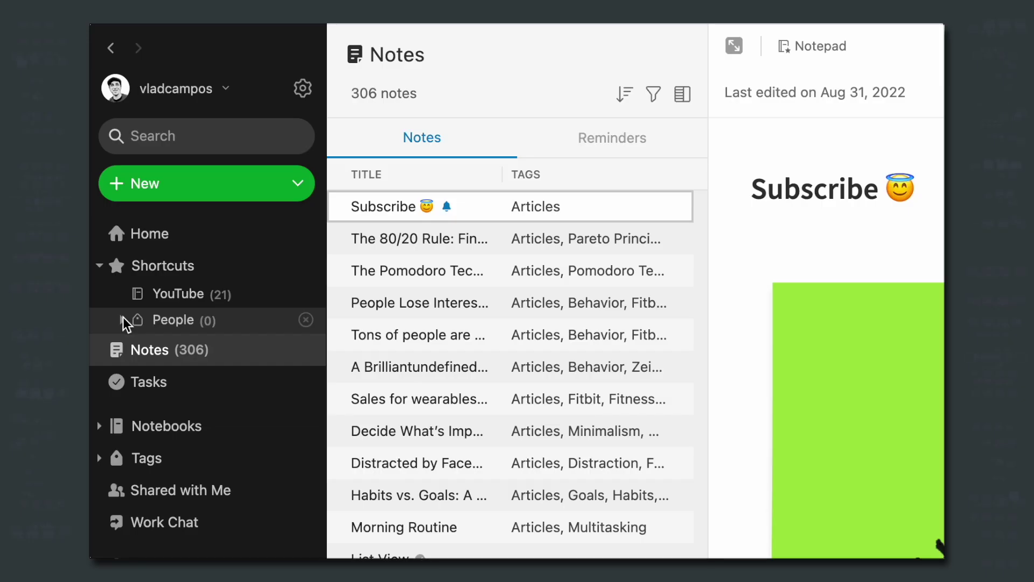
{"action": "left_click", "coordinate": [123, 319]}
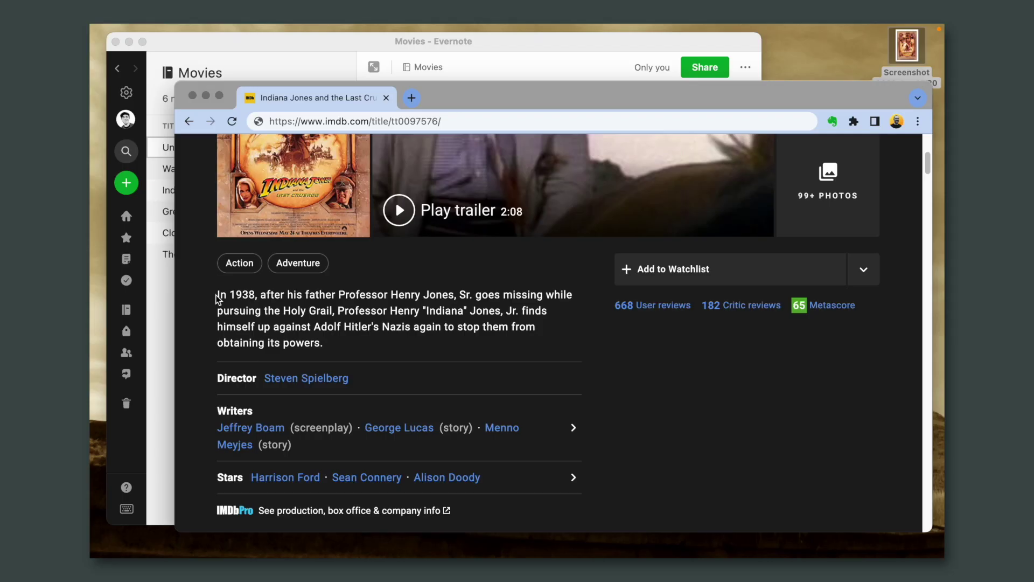
Copy the movie synopsis from IMDb into the table's merged top cell
{"action": "left_click_drag", "start_coordinate": [217, 298], "coordinate": [356, 343]}
{"action": "key", "text": "super+c"}
{"action": "key", "text": "super+Tab"}
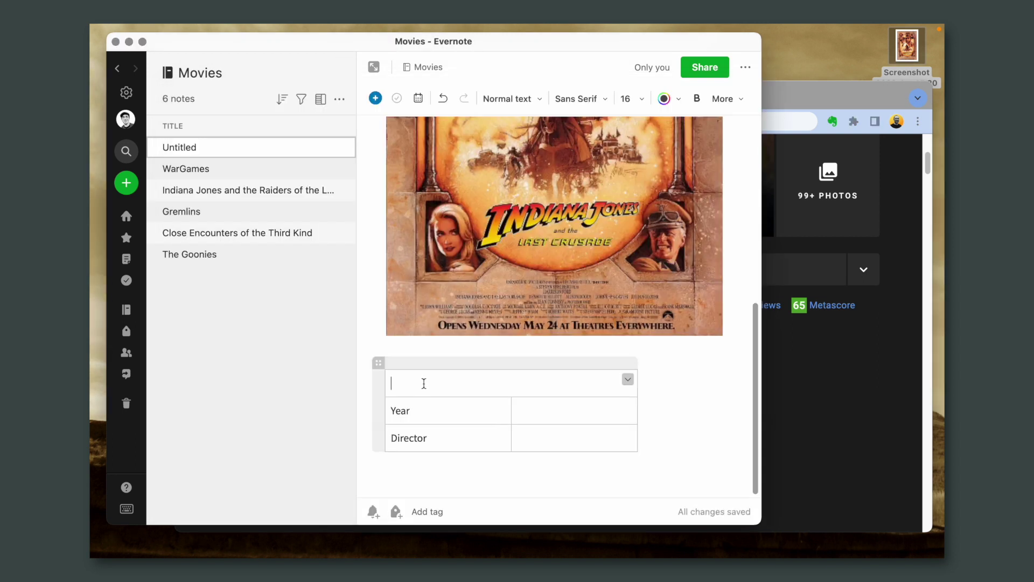
{"action": "left_click", "coordinate": [424, 383]}
{"action": "key", "text": "super+v"}
Check the IMDb page and select the linked Steven Spielberg director name in the note
{"action": "left_click", "coordinate": [790, 107]}
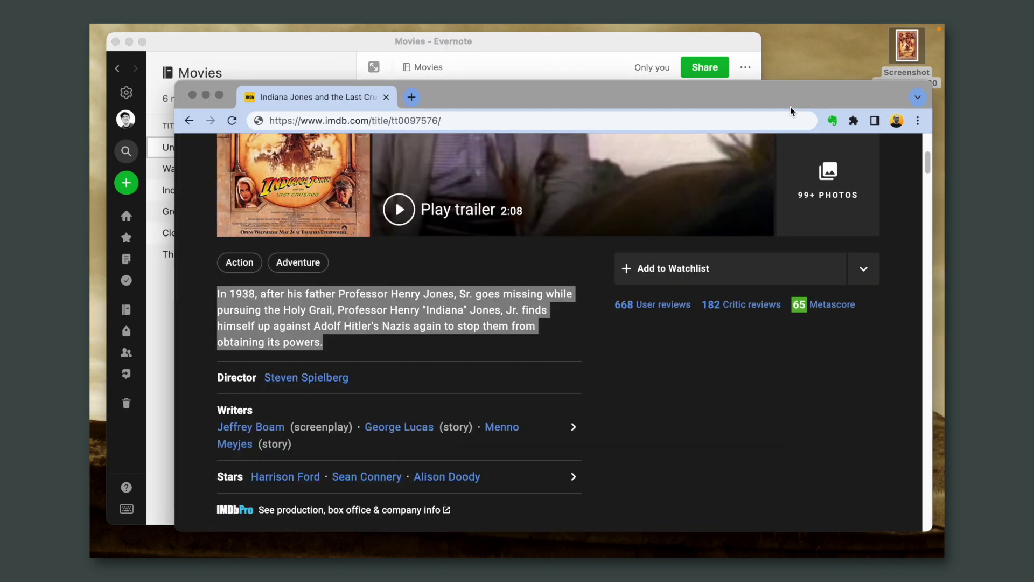
{"action": "scroll", "coordinate": [581, 342], "scroll_direction": "down", "scroll_amount": 1}
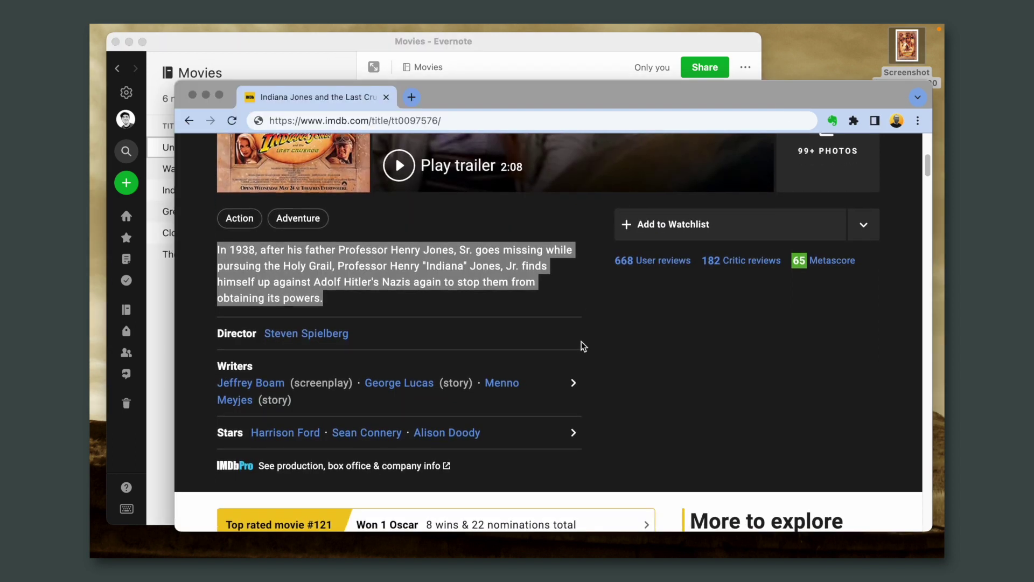
{"action": "scroll", "coordinate": [580, 341], "scroll_direction": "up", "scroll_amount": 5}
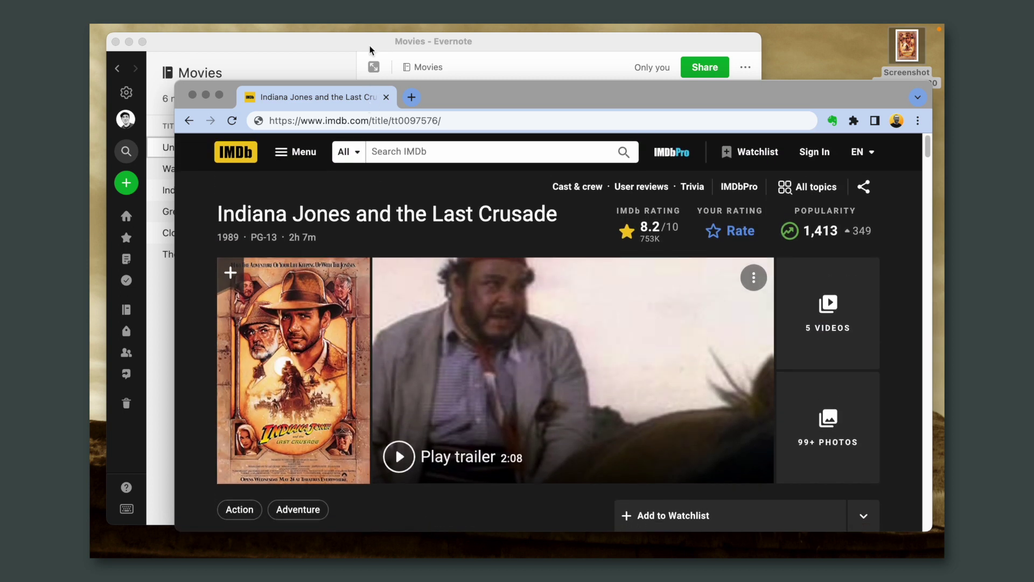
{"action": "left_click", "coordinate": [371, 50]}
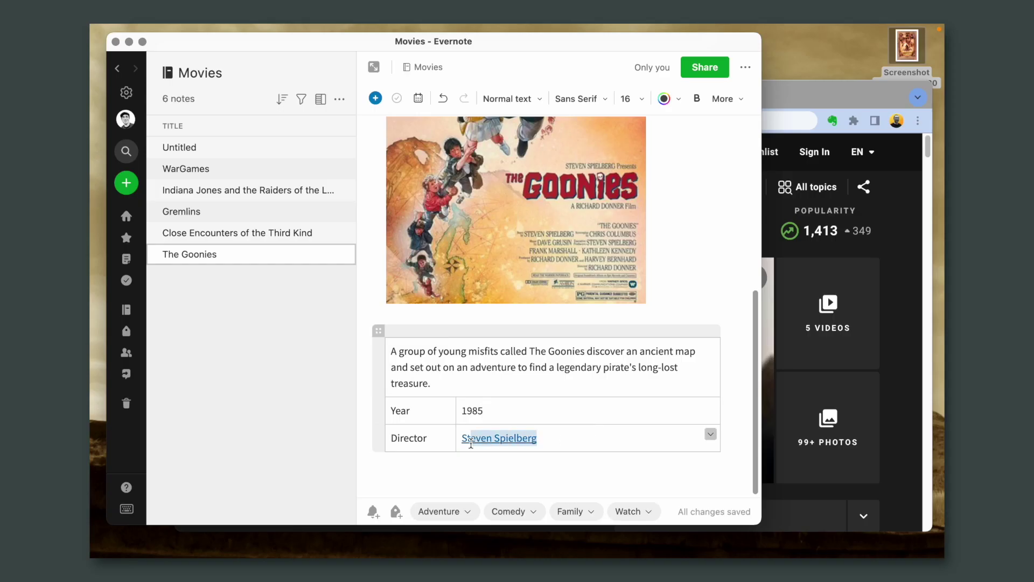
{"action": "left_click_drag", "start_coordinate": [471, 443], "coordinate": [464, 443]}
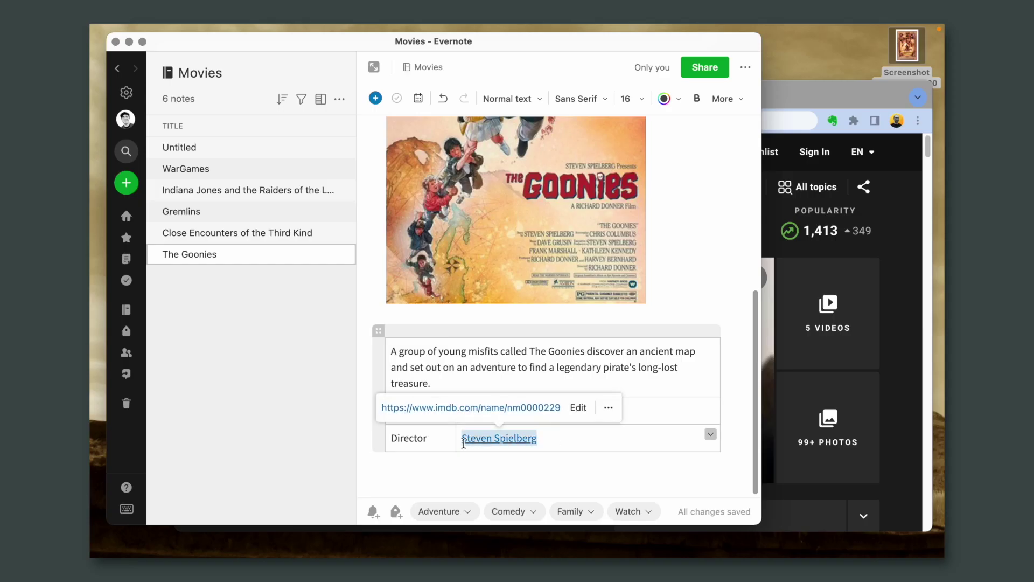
Reopen the Untitled Last Crusade note and fill its empty Director cell from IMDb
{"action": "left_click", "coordinate": [239, 155]}
{"action": "left_click", "coordinate": [545, 440]}
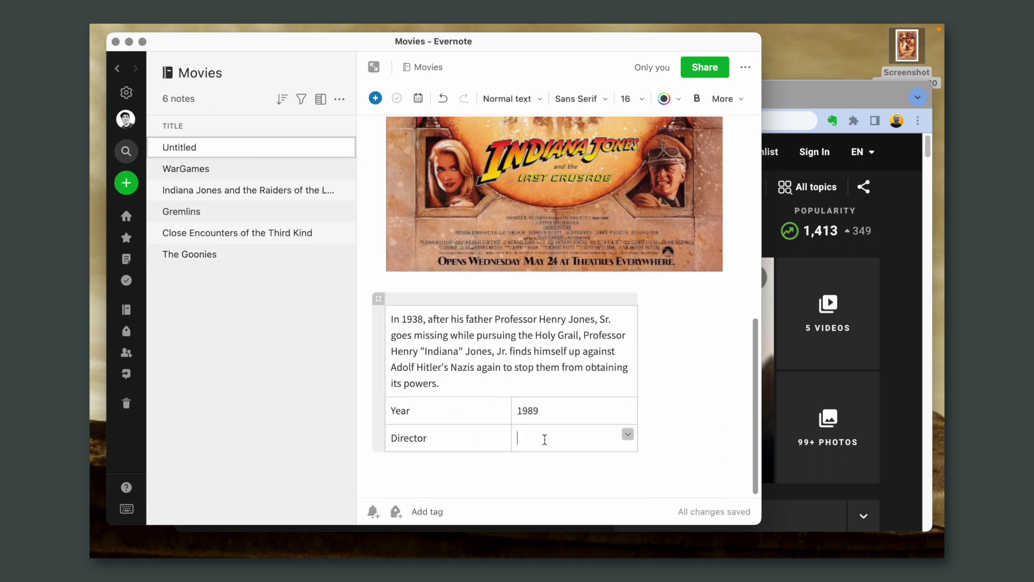
{"action": "left_click", "coordinate": [792, 104]}
{"action": "scroll", "coordinate": [640, 340], "scroll_direction": "down", "scroll_amount": 6}
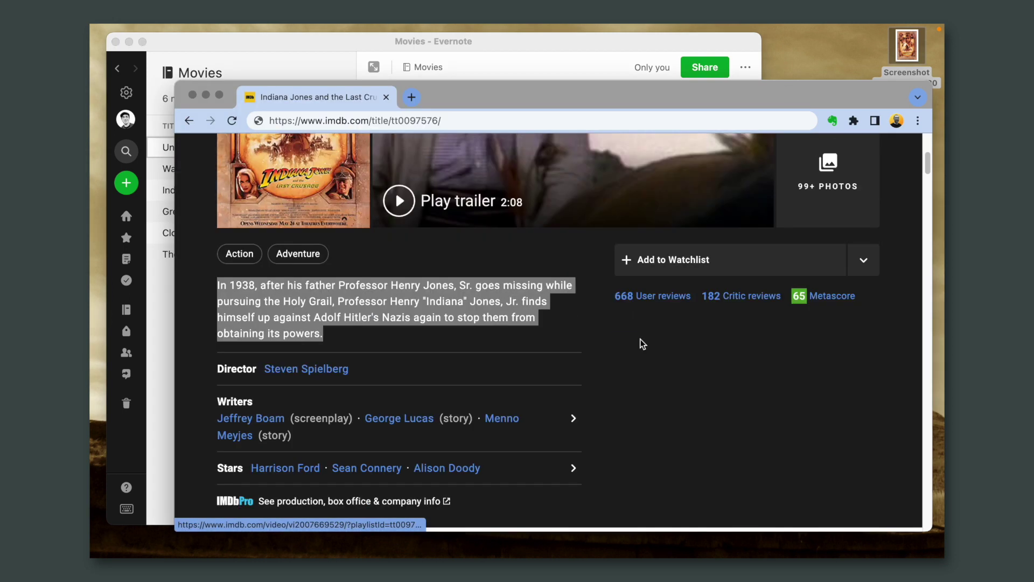
{"action": "scroll", "coordinate": [640, 340], "scroll_direction": "down", "scroll_amount": 1}
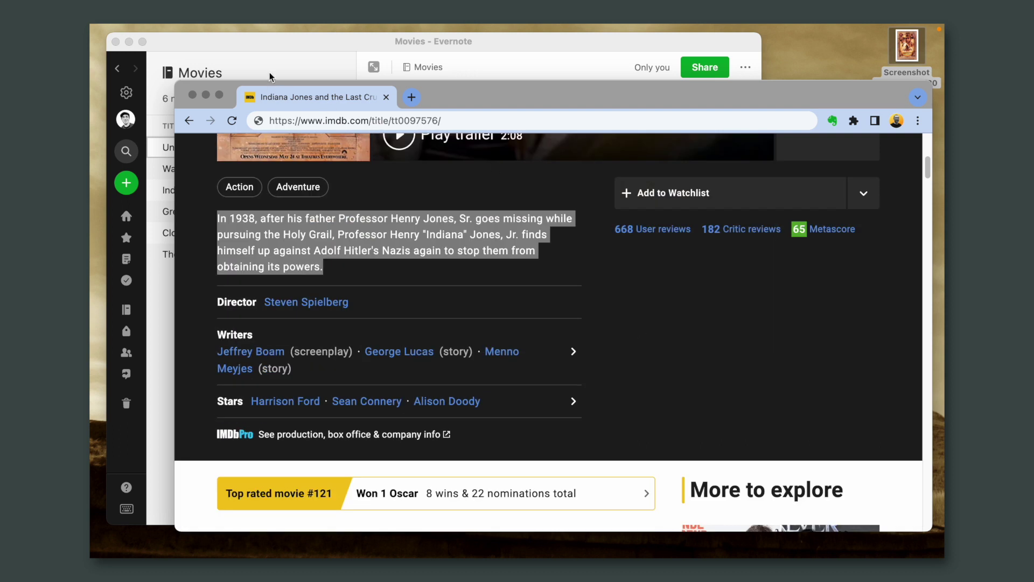
{"action": "left_click", "coordinate": [286, 43]}
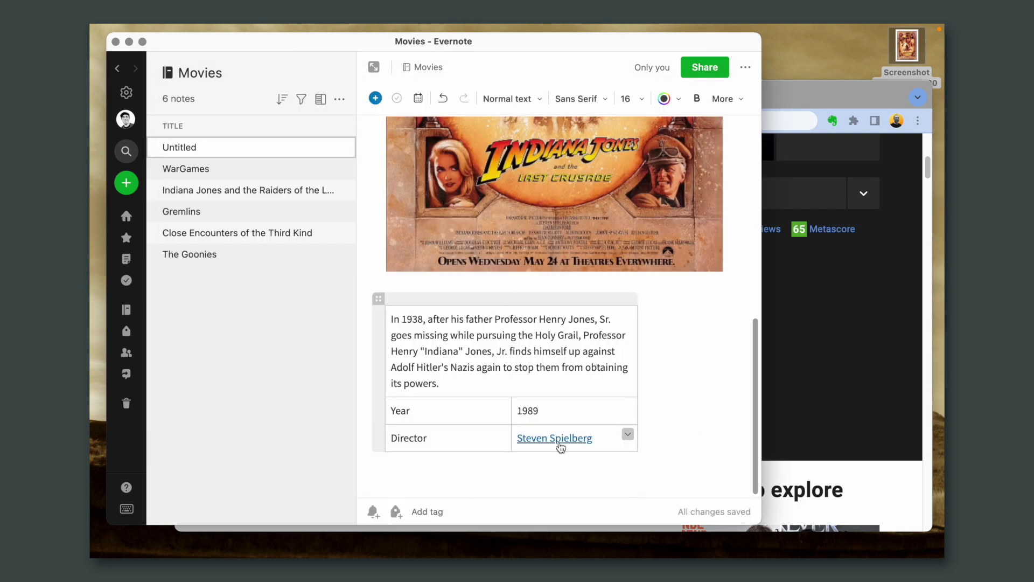
{"action": "mouse_move", "coordinate": [561, 447]}
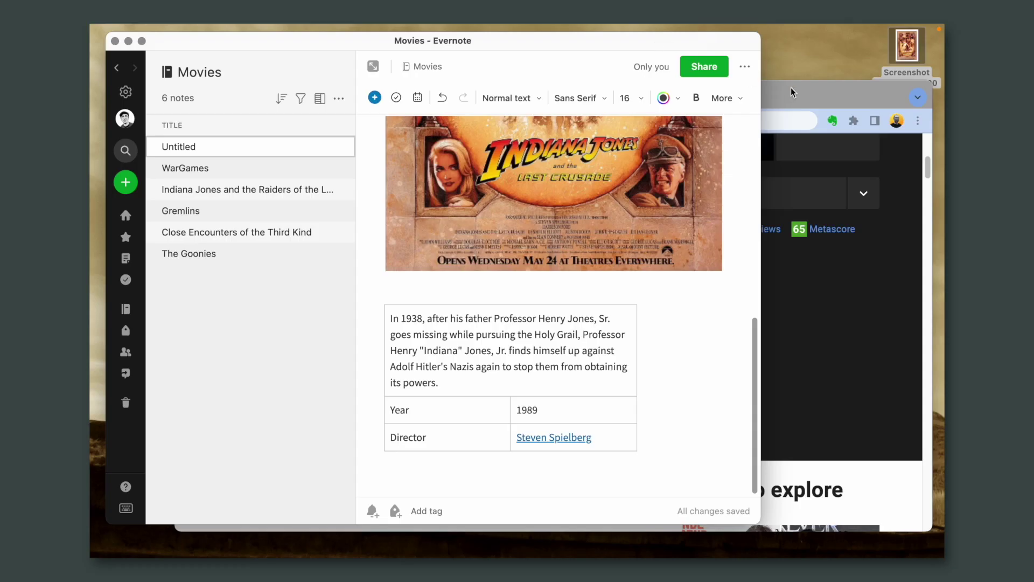
{"action": "left_click", "coordinate": [817, 93]}
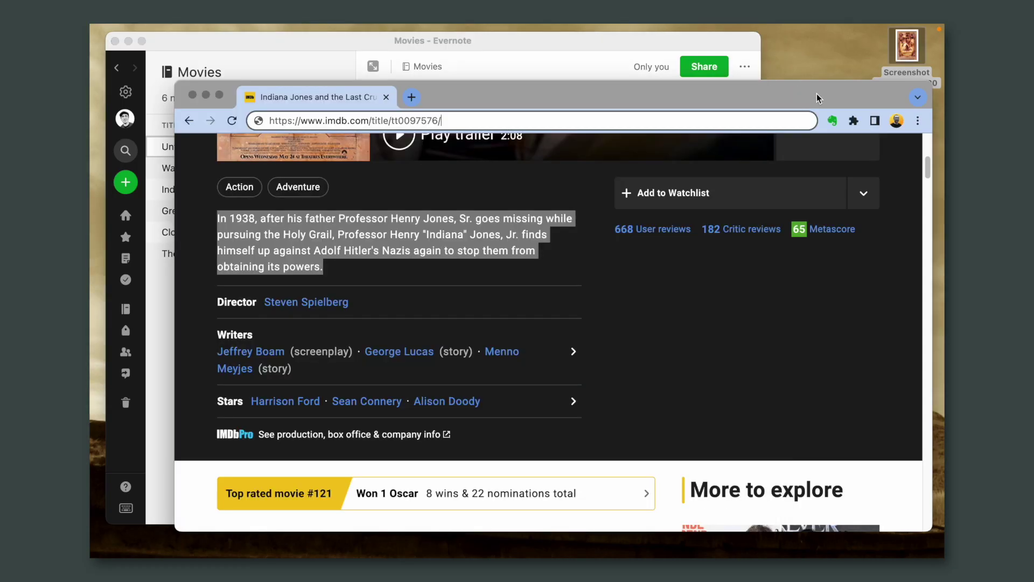
{"action": "left_click", "coordinate": [377, 119]}
{"action": "key", "text": "super+c"}
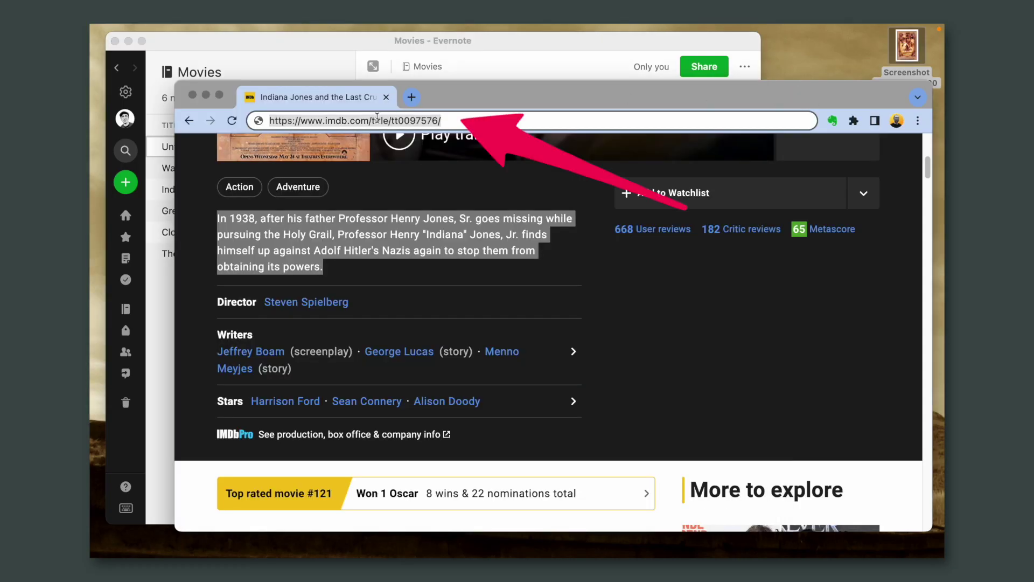
{"action": "left_click", "coordinate": [512, 39]}
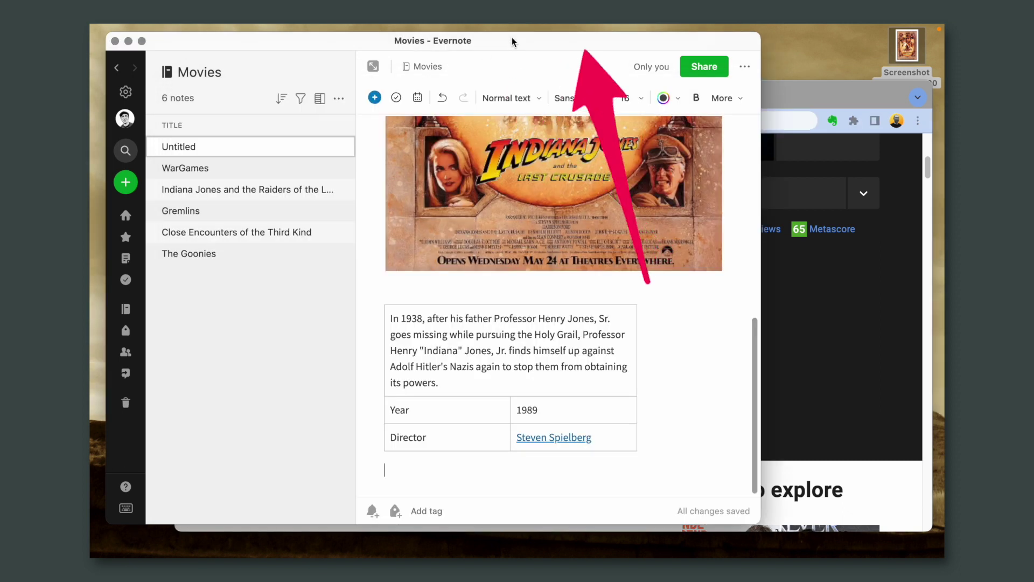
{"action": "left_click", "coordinate": [745, 67]}
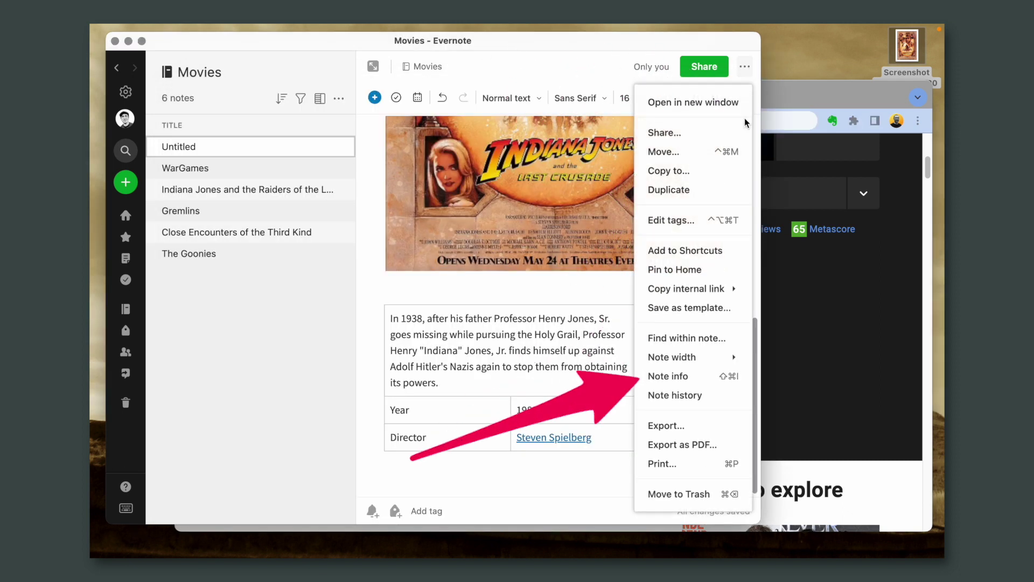
{"action": "left_click", "coordinate": [696, 379]}
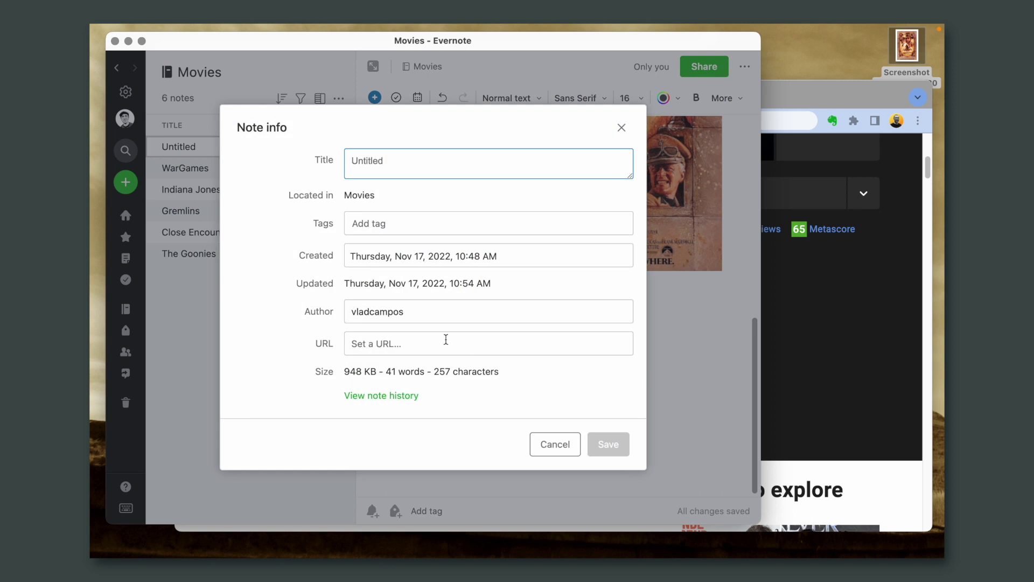
{"action": "left_click", "coordinate": [391, 344]}
{"action": "key", "text": "super+v"}
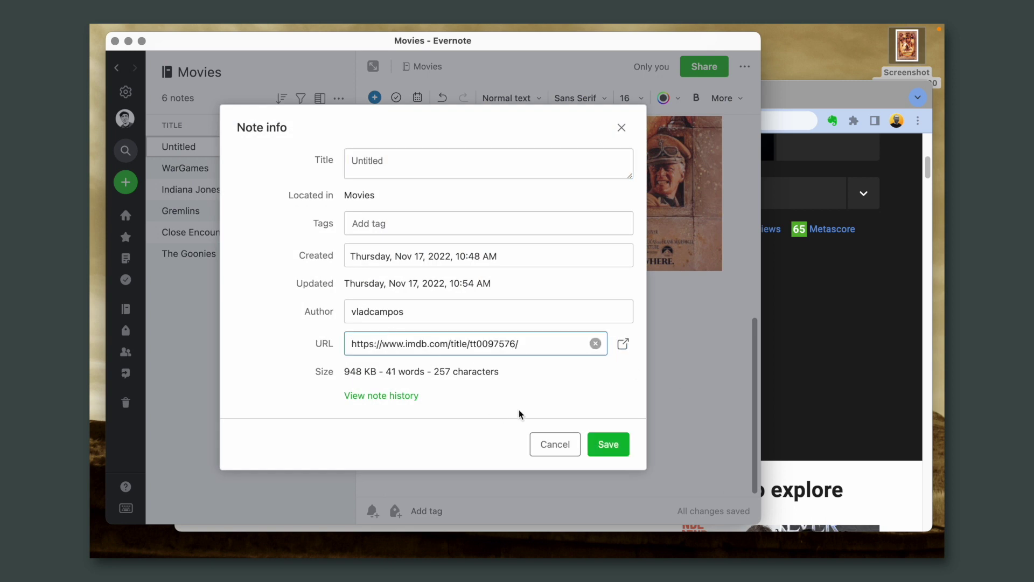
{"action": "left_click", "coordinate": [609, 445]}
{"action": "scroll", "coordinate": [619, 330], "scroll_direction": "up", "scroll_amount": 10}
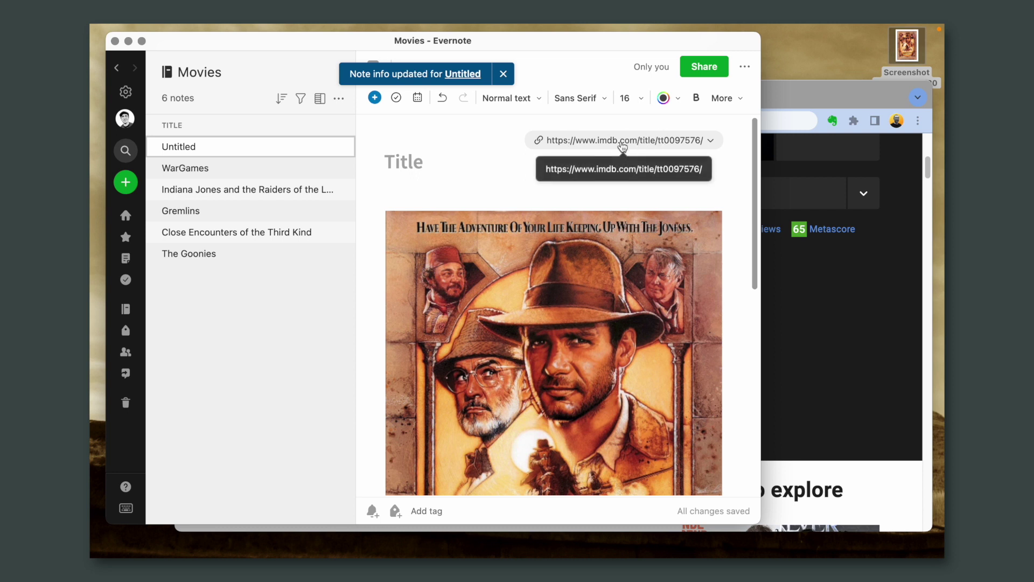
{"action": "scroll", "coordinate": [651, 219], "scroll_direction": "down", "scroll_amount": 10}
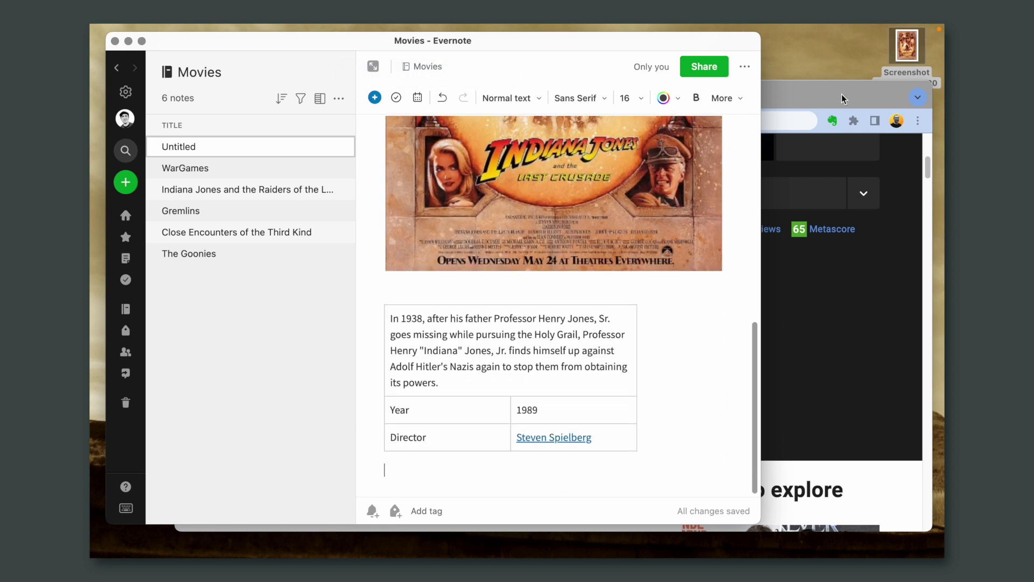
Check the IMDb genres and tag the note with the existing Action and Adventure tags
{"action": "left_click", "coordinate": [838, 97]}
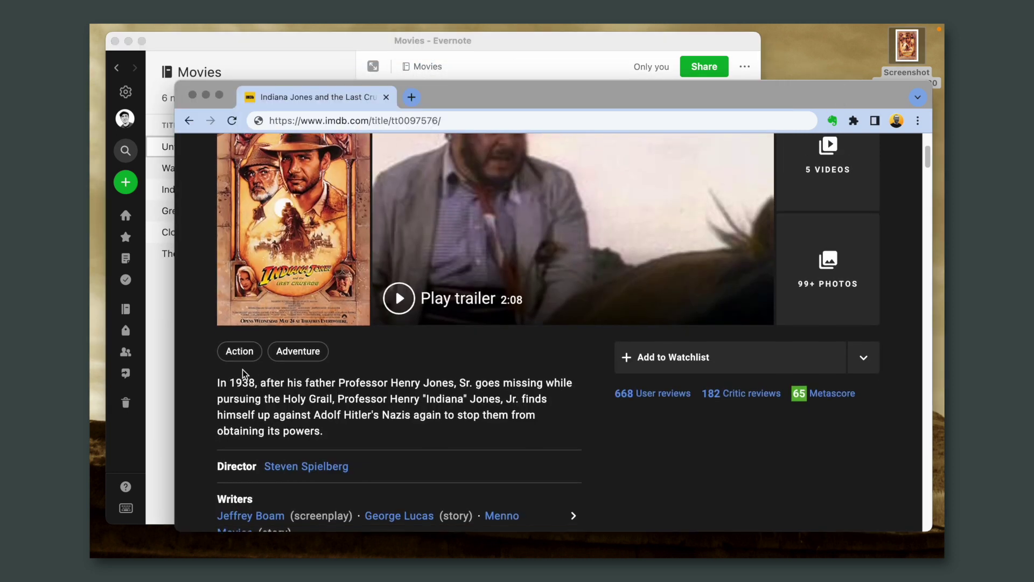
{"action": "left_click", "coordinate": [485, 49]}
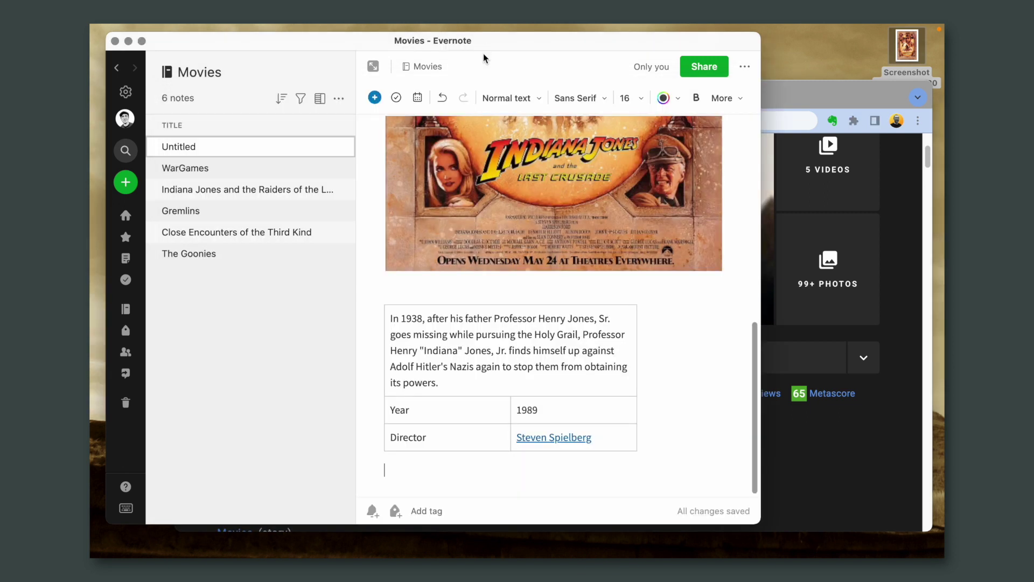
{"action": "left_click", "coordinate": [450, 518]}
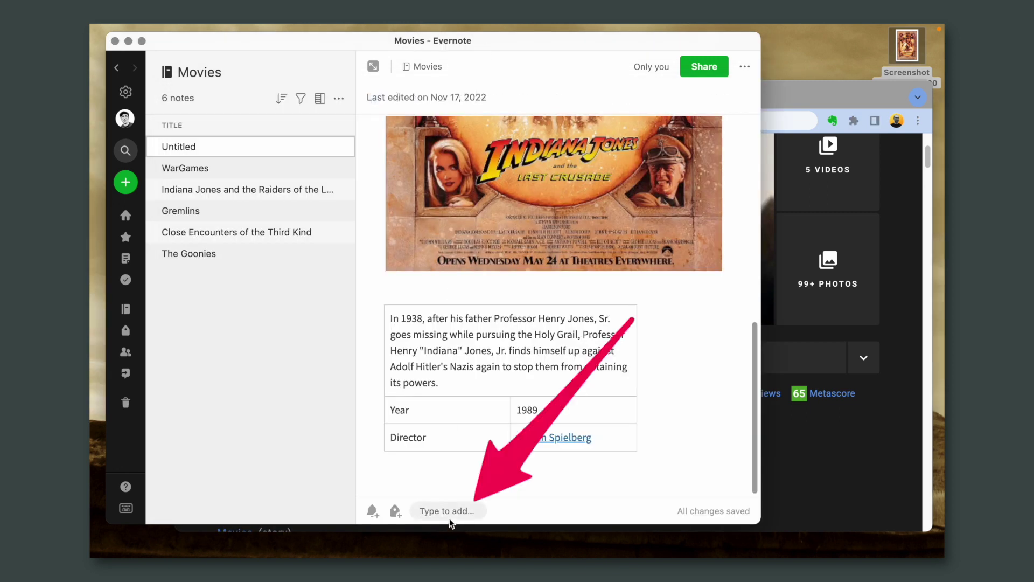
{"action": "type", "text": "ac"}
{"action": "left_click", "coordinate": [455, 481]}
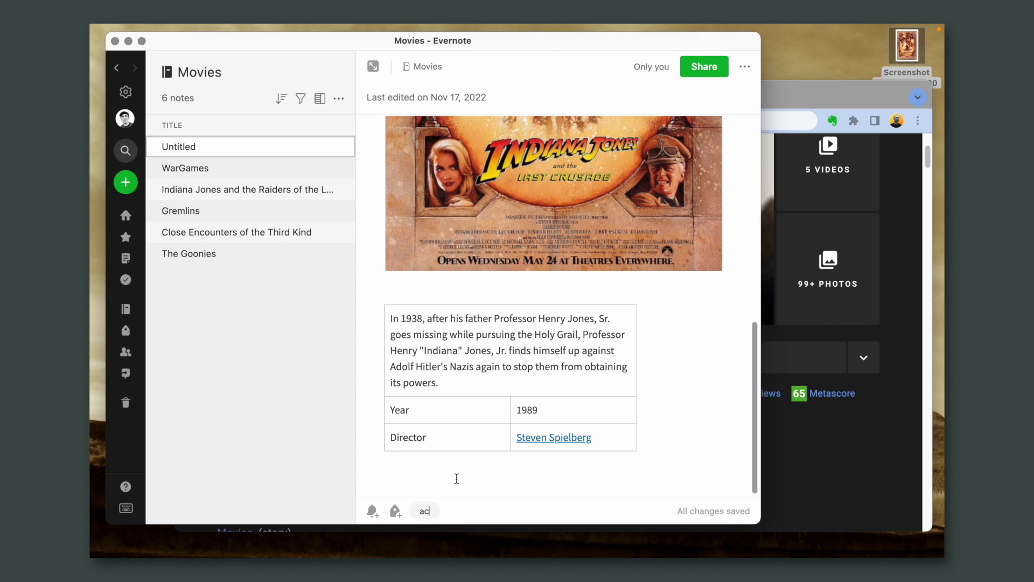
{"action": "type", "text": "ad"}
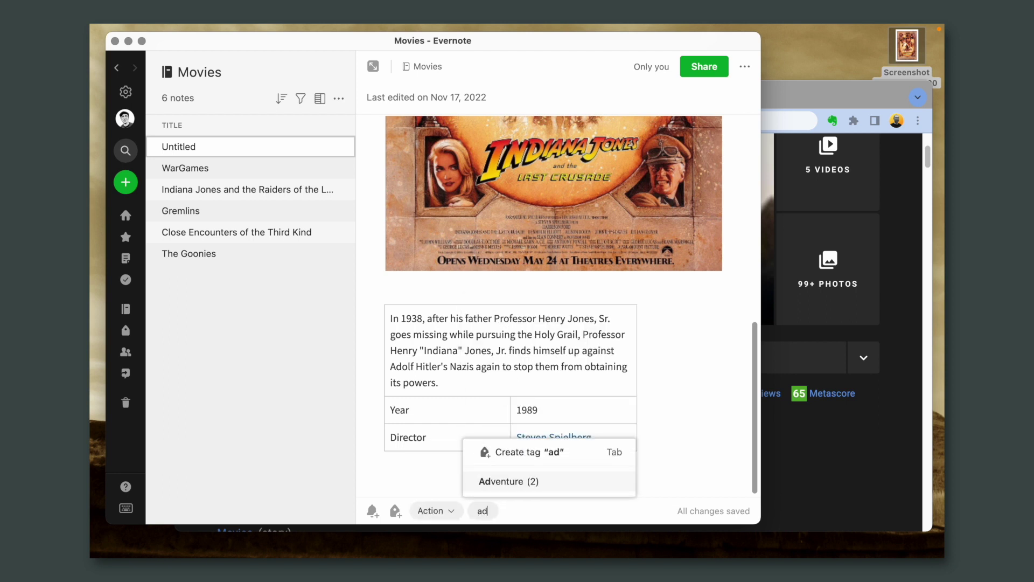
{"action": "left_click", "coordinate": [495, 492]}
{"action": "scroll", "coordinate": [605, 310], "scroll_direction": "up", "scroll_amount": 10}
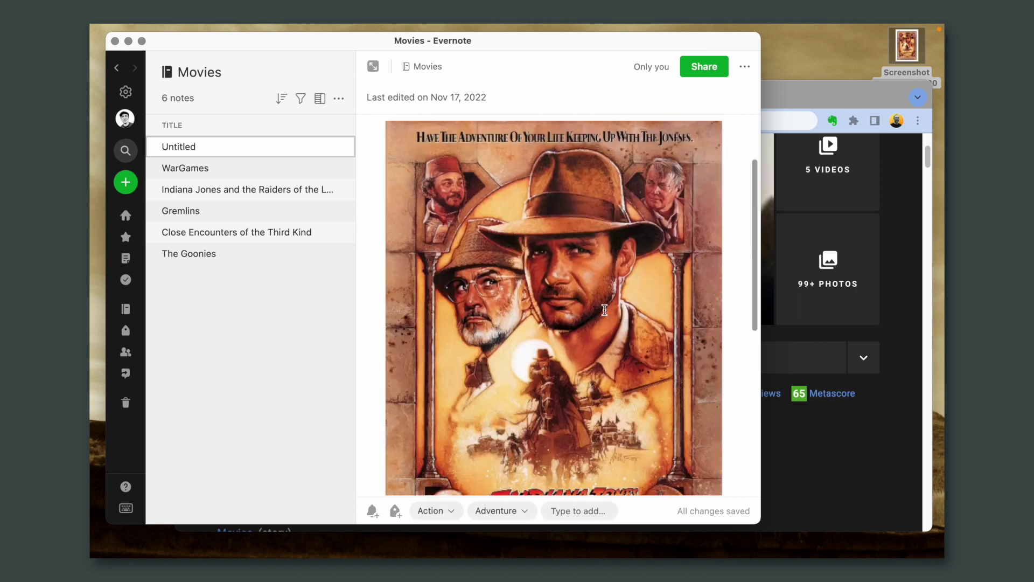
{"action": "scroll", "coordinate": [784, 171], "scroll_direction": "up", "scroll_amount": 3}
{"action": "left_click", "coordinate": [807, 103]}
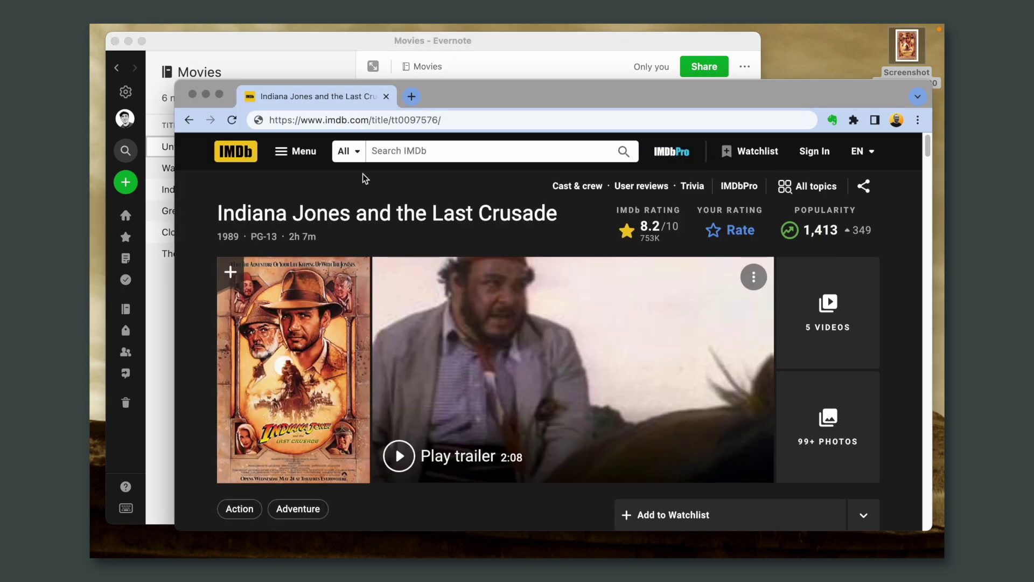
Copy the IMDb title and paste it as the note title 'Indiana Jones and the Last Crusade'
{"action": "left_click_drag", "start_coordinate": [218, 213], "coordinate": [534, 215]}
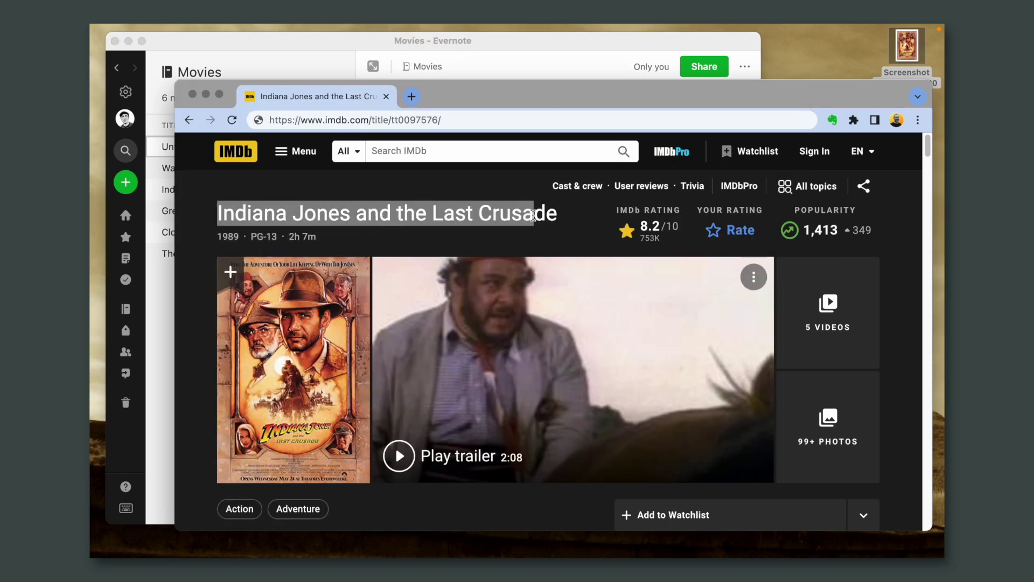
{"action": "left_click", "coordinate": [502, 60]}
{"action": "left_click", "coordinate": [461, 157]}
{"action": "type", "text": "Indiana Jones and the Last Crusade"}
Resize the poster image smaller by dragging its corner handle
{"action": "scroll", "coordinate": [584, 241], "scroll_direction": "down", "scroll_amount": 5}
{"action": "left_click", "coordinate": [584, 241]}
{"action": "left_click_drag", "start_coordinate": [723, 441], "coordinate": [625, 319]}
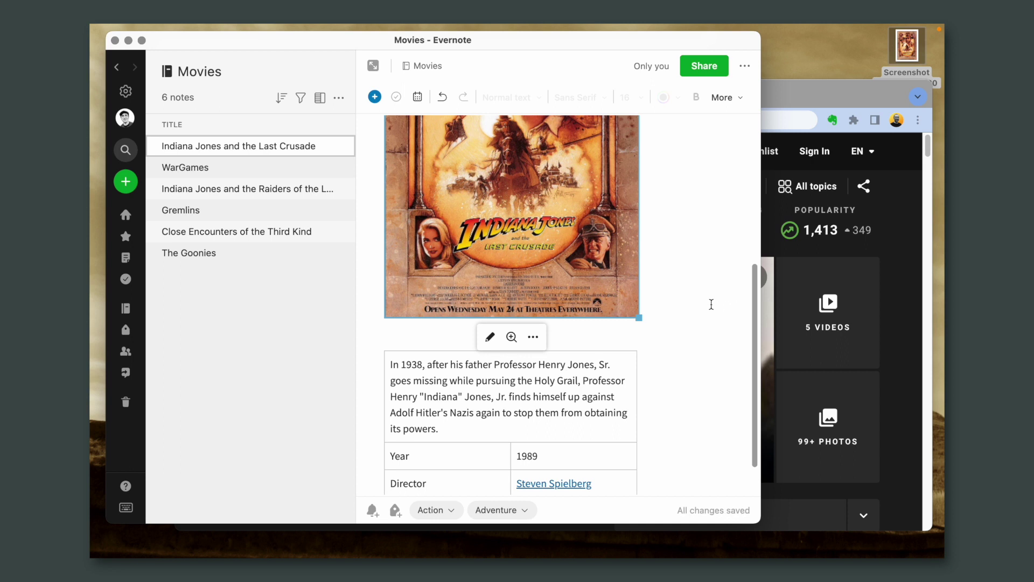
{"action": "left_click", "coordinate": [712, 304]}
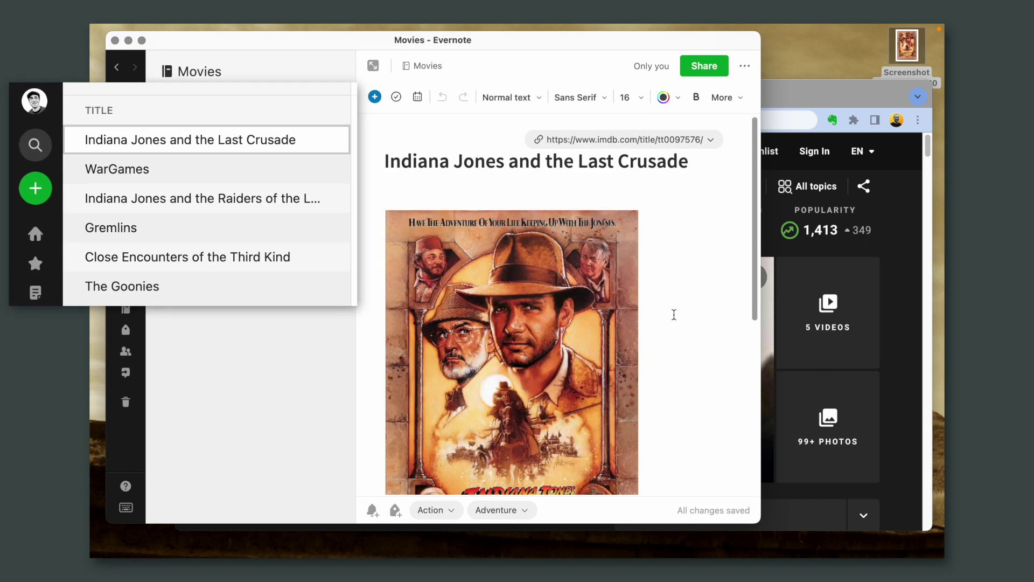
Search the Movies notebook for Spielberg
{"action": "left_click", "coordinate": [48, 151]}
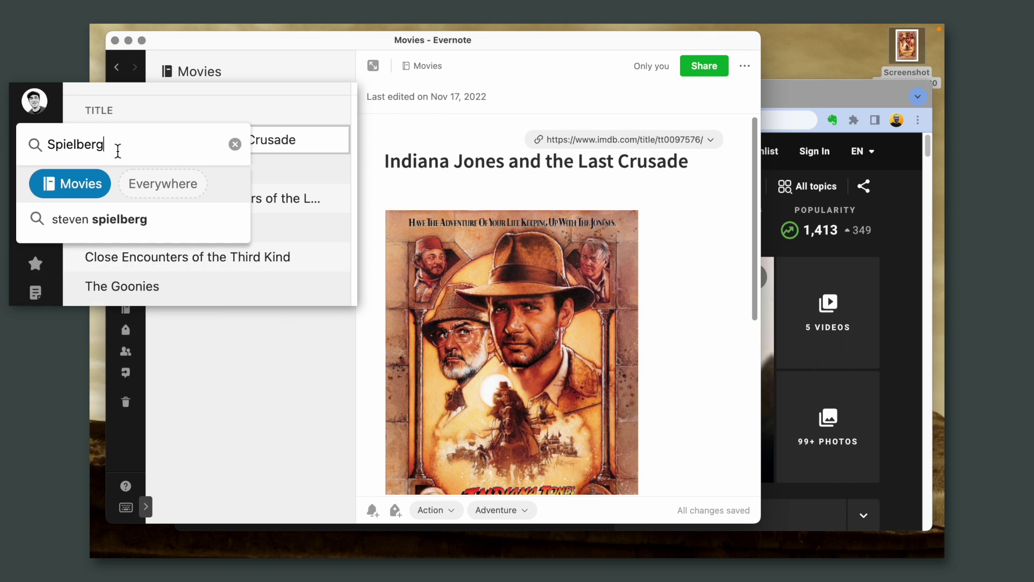
{"action": "key", "text": "Return"}
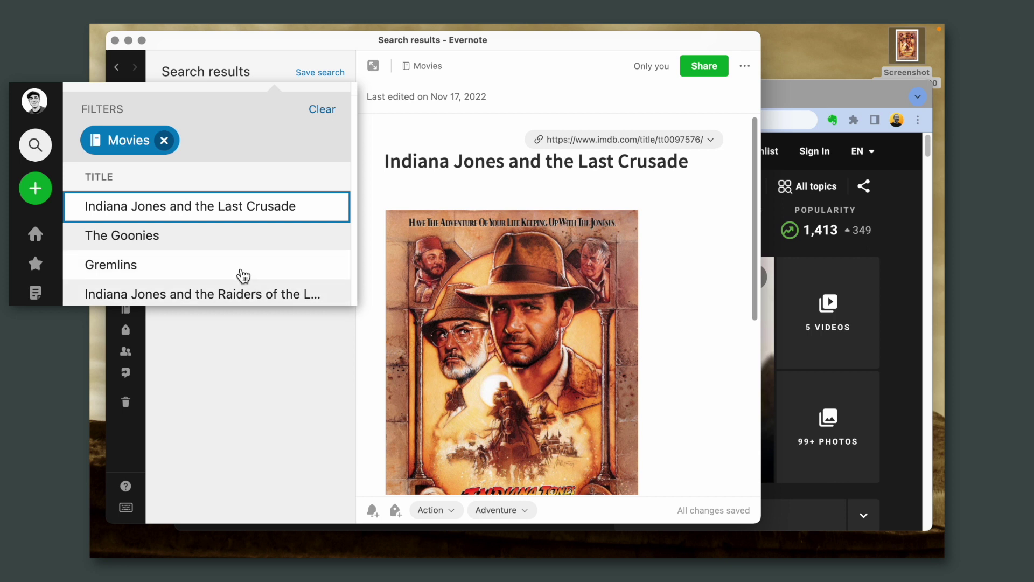
Open the Gremlins search result and view its poster full-size to see Steven Spielberg's credit
{"action": "left_click", "coordinate": [242, 271]}
{"action": "scroll", "coordinate": [682, 355], "scroll_direction": "down", "scroll_amount": 10}
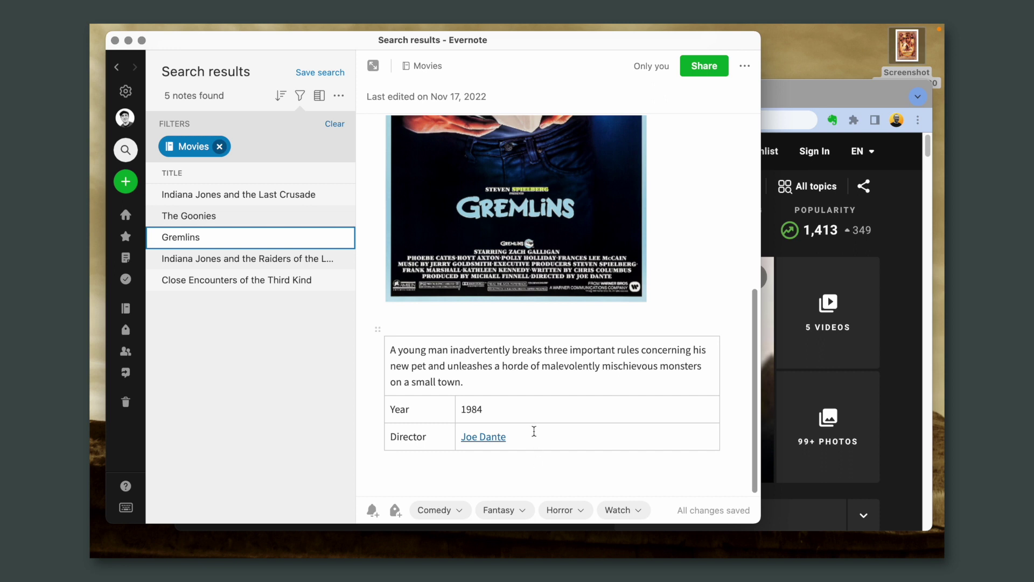
{"action": "left_click", "coordinate": [555, 168]}
{"action": "double_click", "coordinate": [556, 168]}
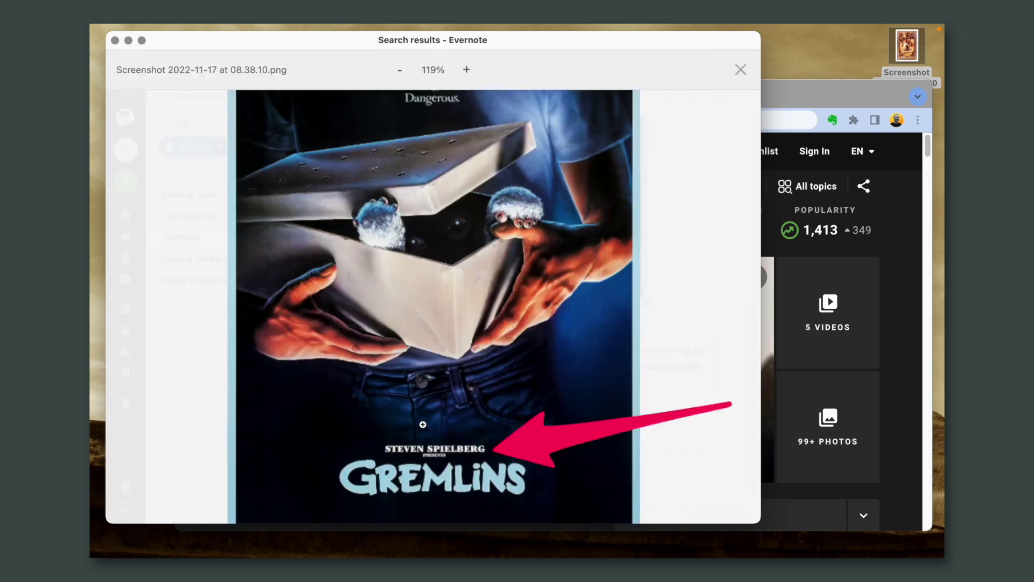